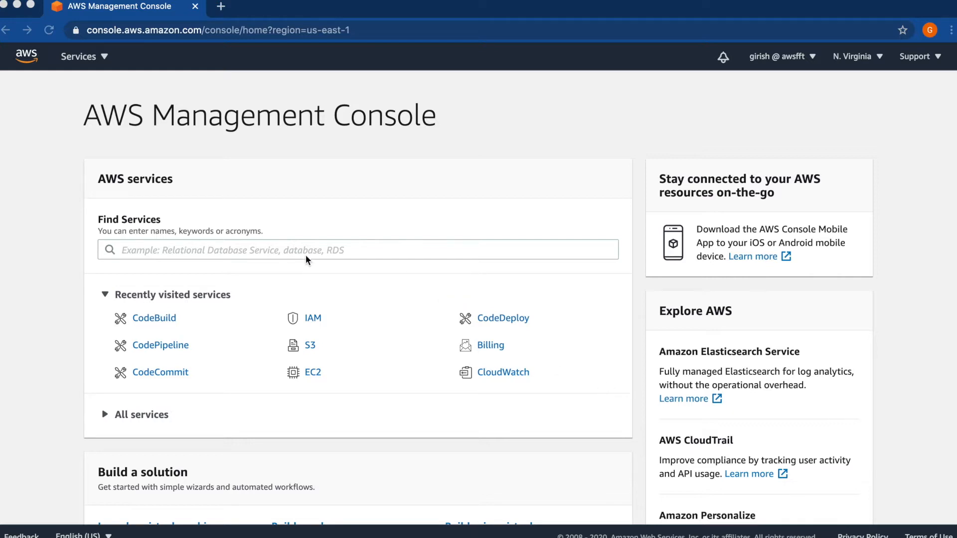
# Open the CodeBuild service and start creating a new build project
pyautogui.click(256, 254)
pyautogui.write('codebu')
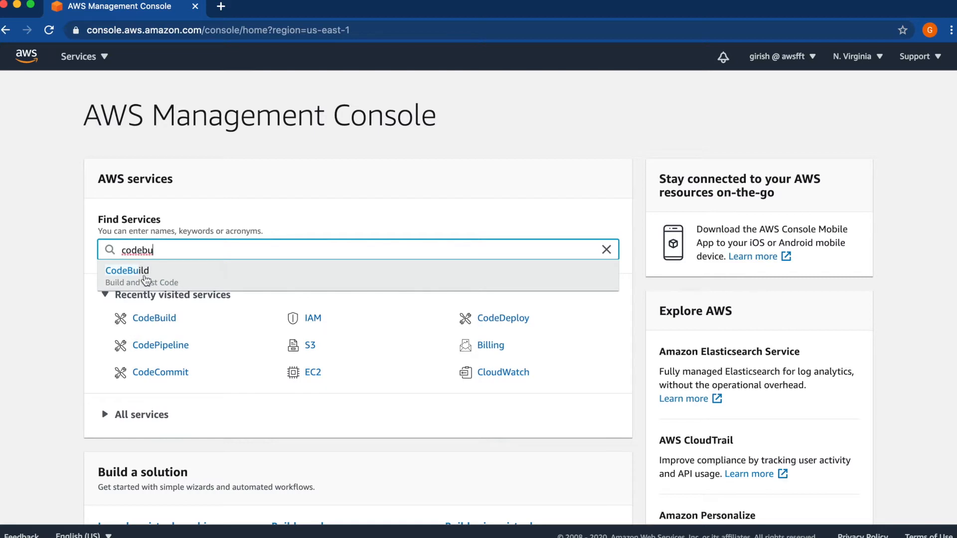
pyautogui.click(144, 277)
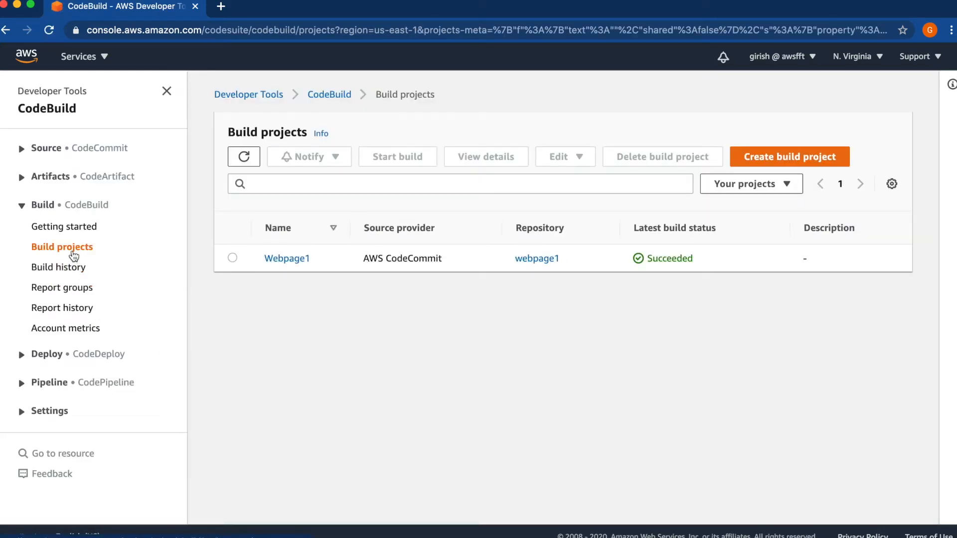
pyautogui.click(74, 253)
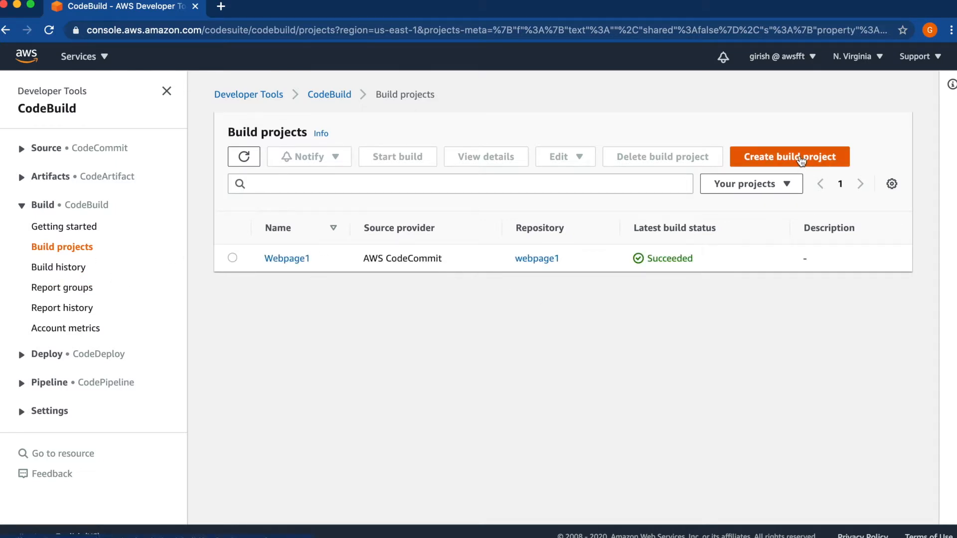
pyautogui.click(802, 159)
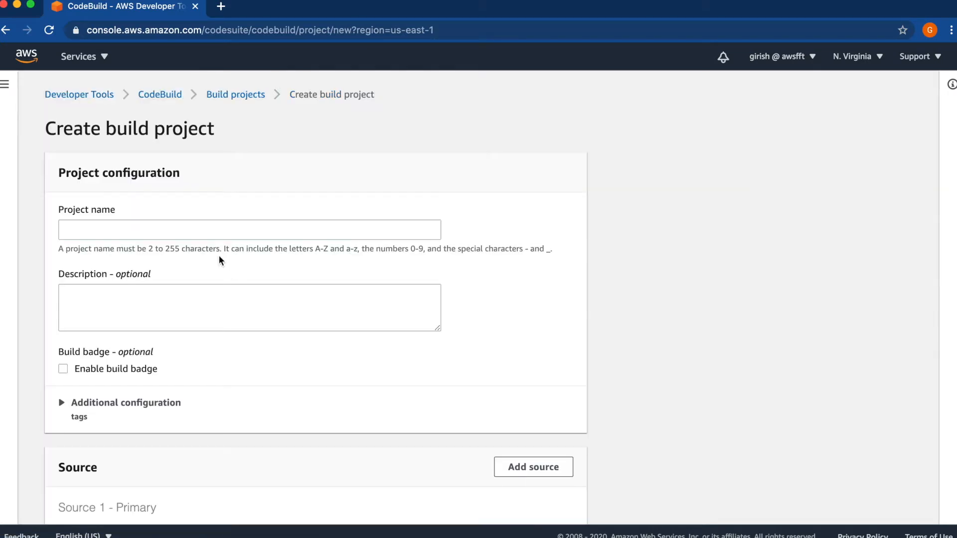
# Name the build project HelloWorld and leave the description empty
pyautogui.click(217, 235)
pyautogui.write('H')
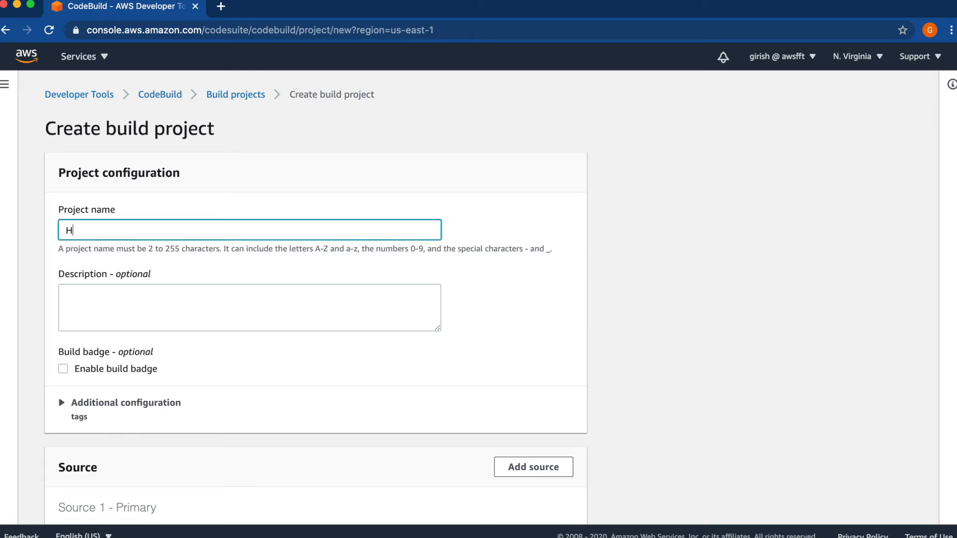
pyautogui.write('elloWorld')
pyautogui.click(154, 313)
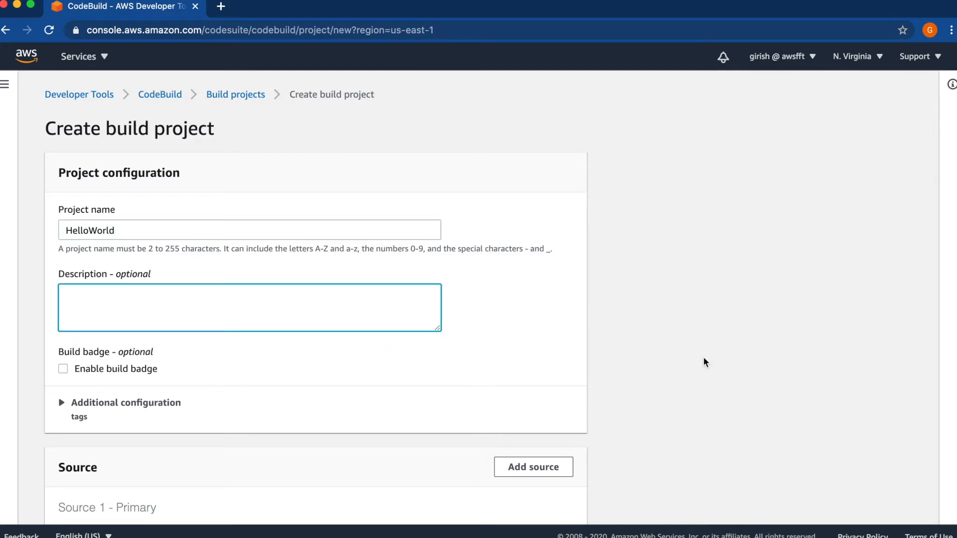
pyautogui.click(652, 361)
# Set the primary source to AWS CodeCommit with the HelloWorld repository and the master branch
pyautogui.scroll(-5, 653, 362)
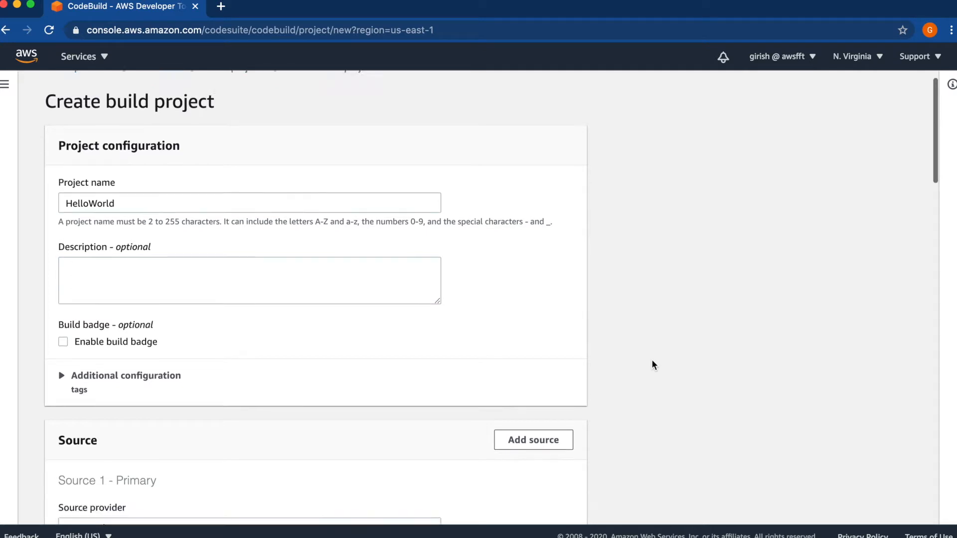
pyautogui.scroll(-5, 651, 360)
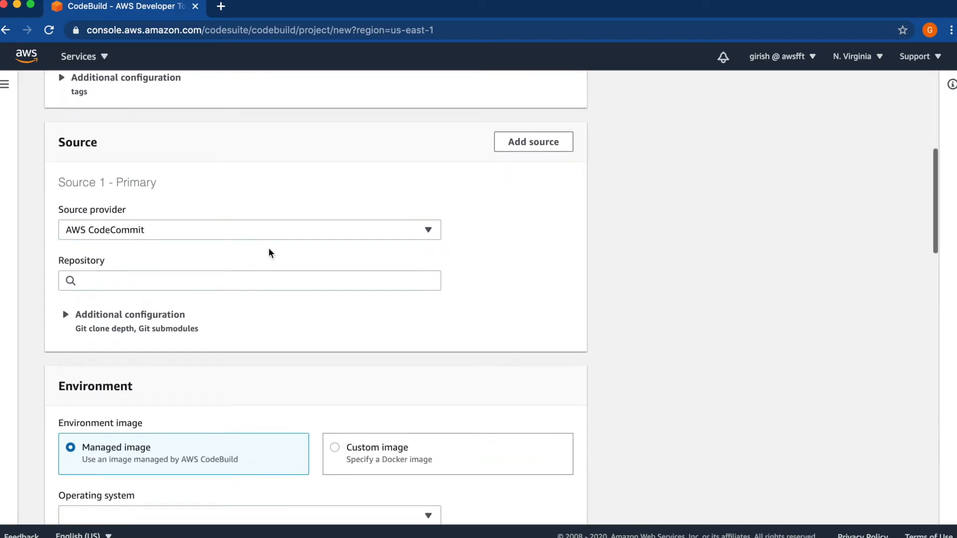
pyautogui.click(275, 238)
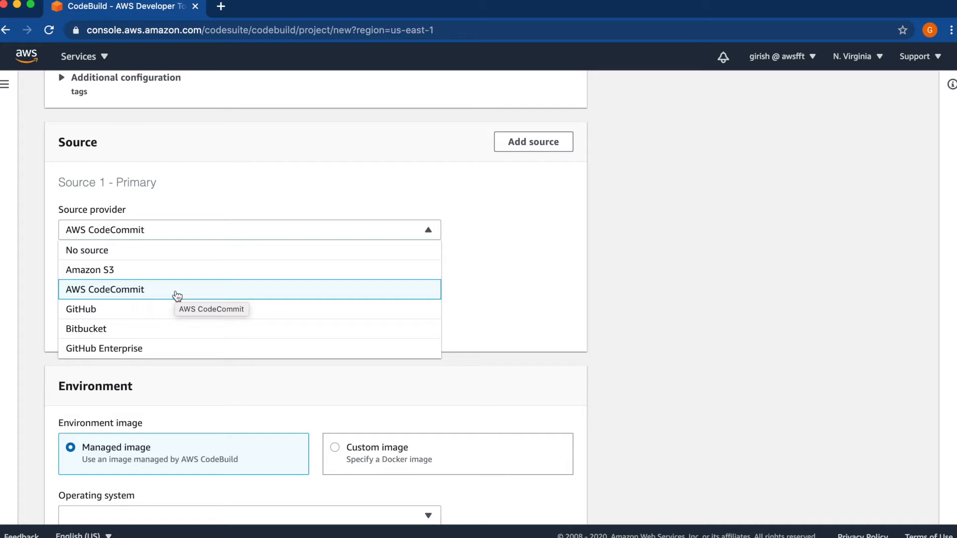
pyautogui.click(142, 297)
pyautogui.click(113, 281)
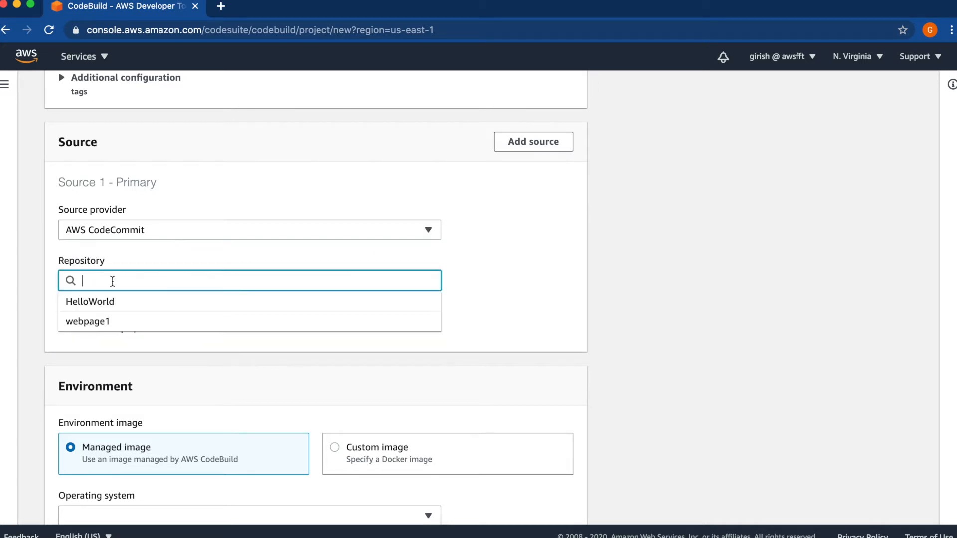
pyautogui.click(99, 302)
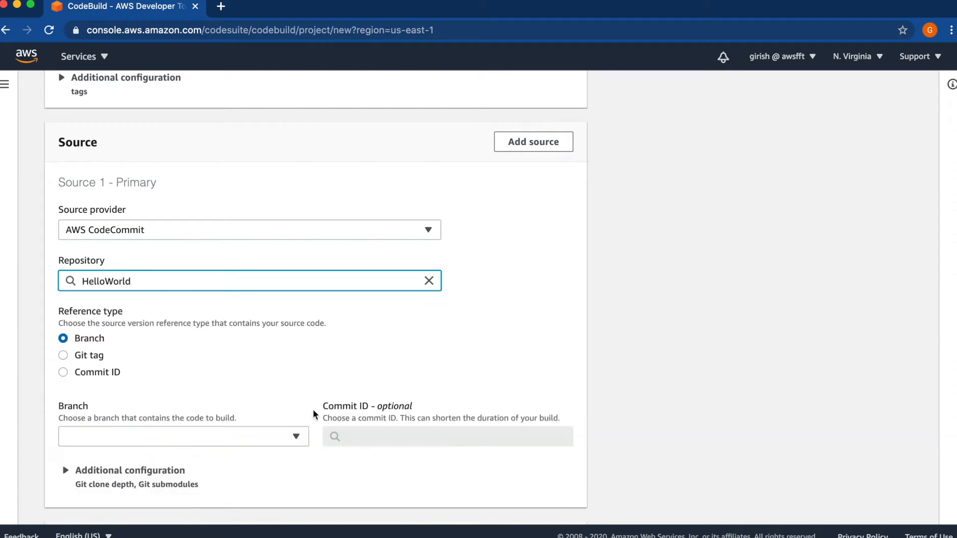
pyautogui.click(247, 437)
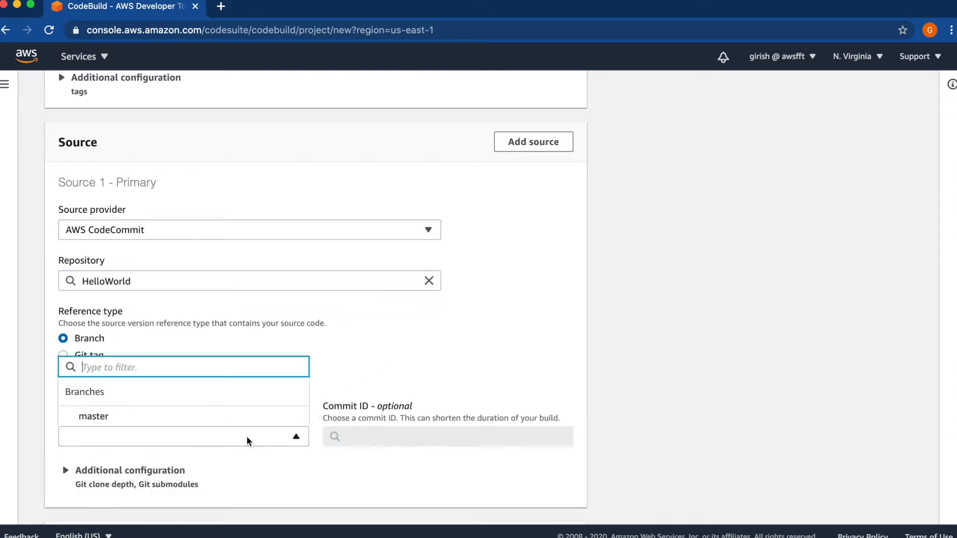
pyautogui.click(114, 423)
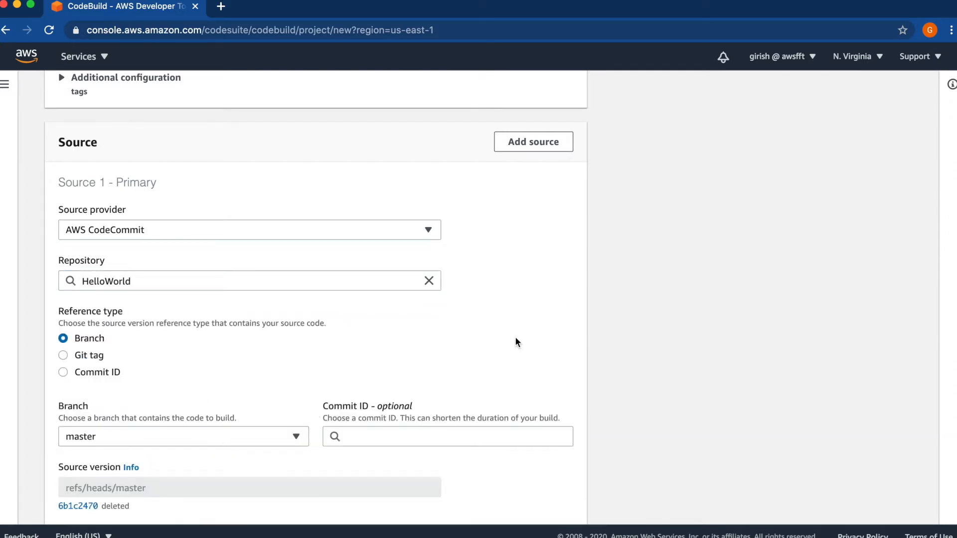
# Examine the source's additional configuration options for Git clone depth and Git submodules, and collapse them again
pyautogui.scroll(-2, 516, 339)
pyautogui.scroll(-5, 516, 341)
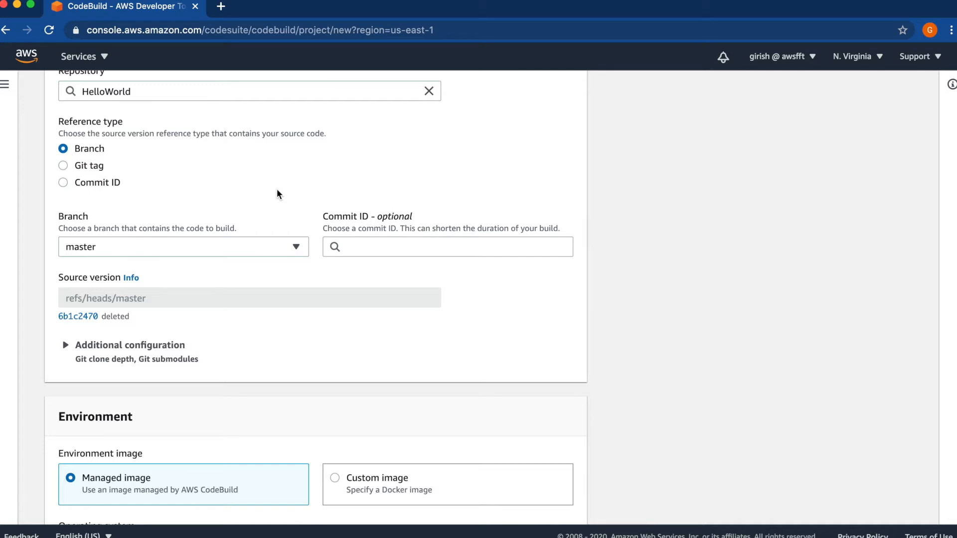
pyautogui.click(304, 342)
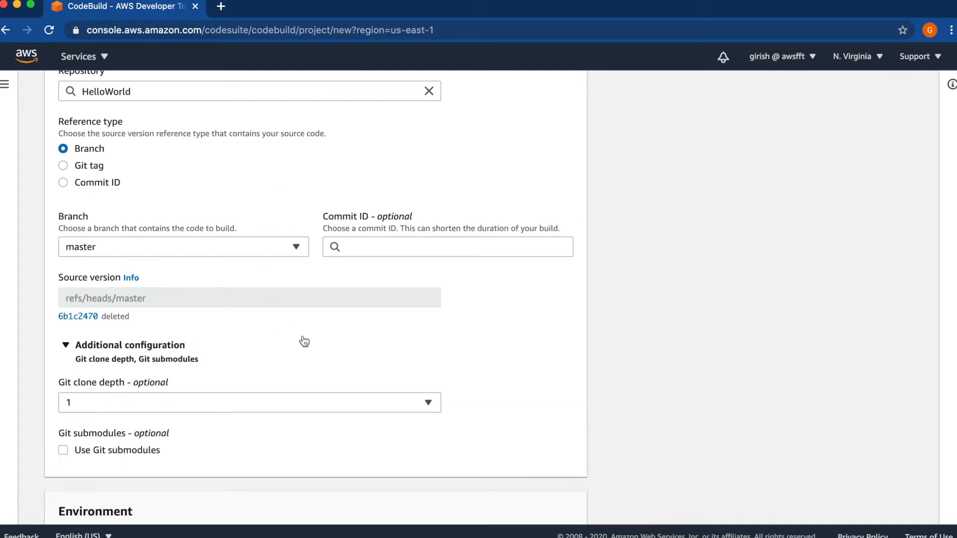
pyautogui.click(549, 342)
# Configure the managed environment image with Amazon Linux 2, the Standard runtime and the image aws/codebuild/amazonlinux2-x86_64-standard:3.0
pyautogui.scroll(-1, 558, 342)
pyautogui.scroll(-5, 558, 343)
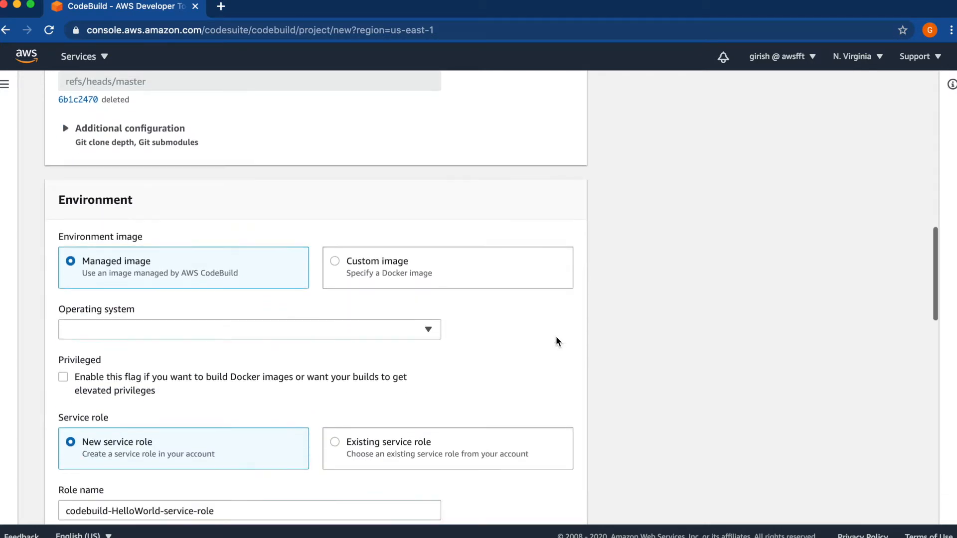
pyautogui.scroll(-2, 557, 342)
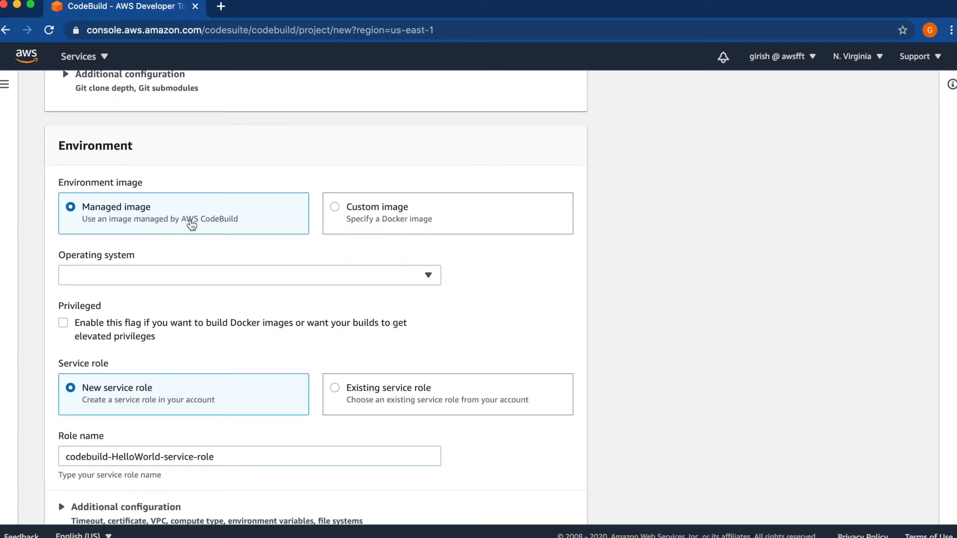
pyautogui.click(322, 279)
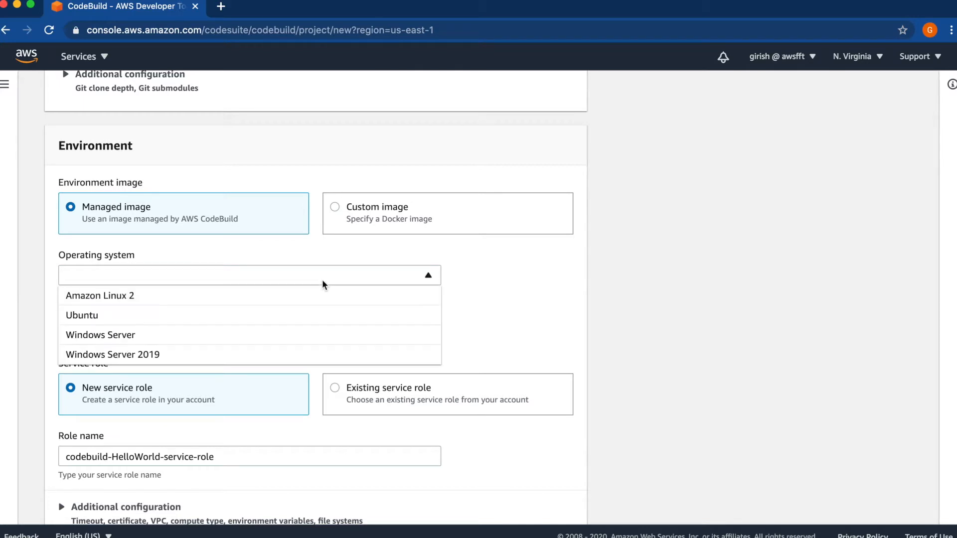
pyautogui.click(155, 299)
pyautogui.click(365, 398)
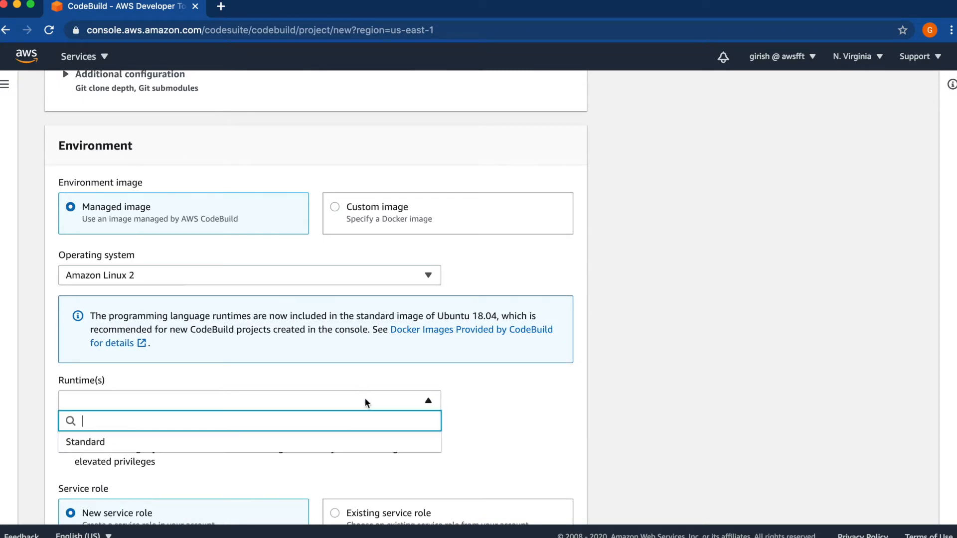
pyautogui.click(87, 444)
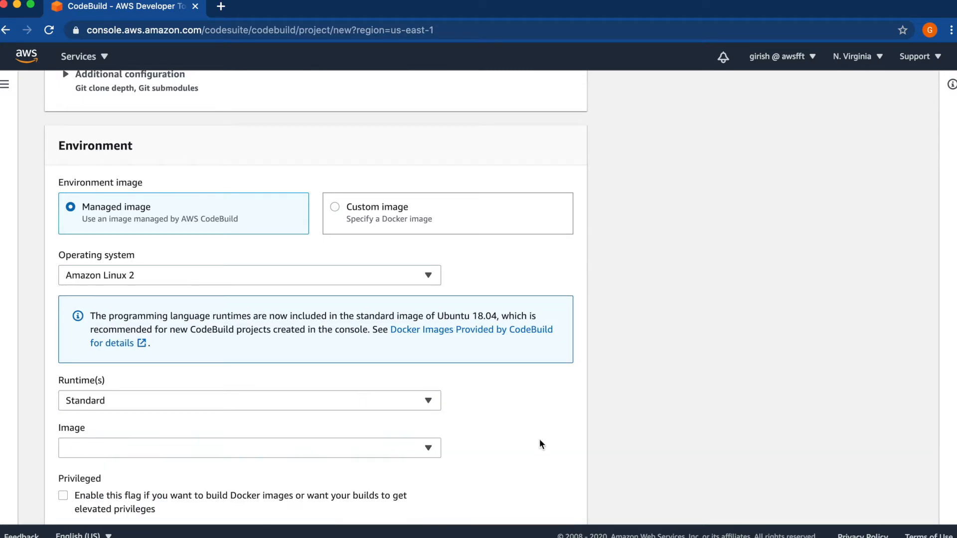
pyautogui.scroll(-3, 546, 440)
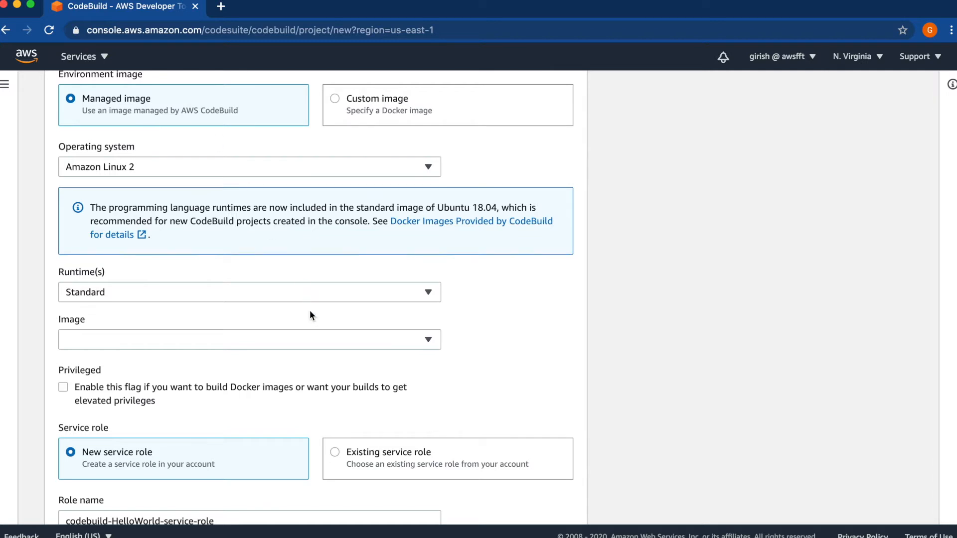
pyautogui.click(307, 345)
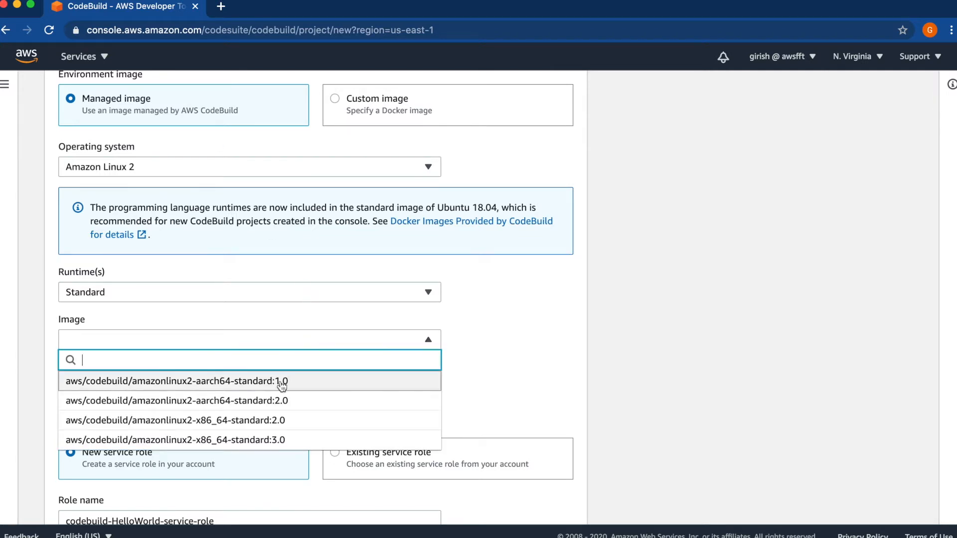
pyautogui.click(246, 441)
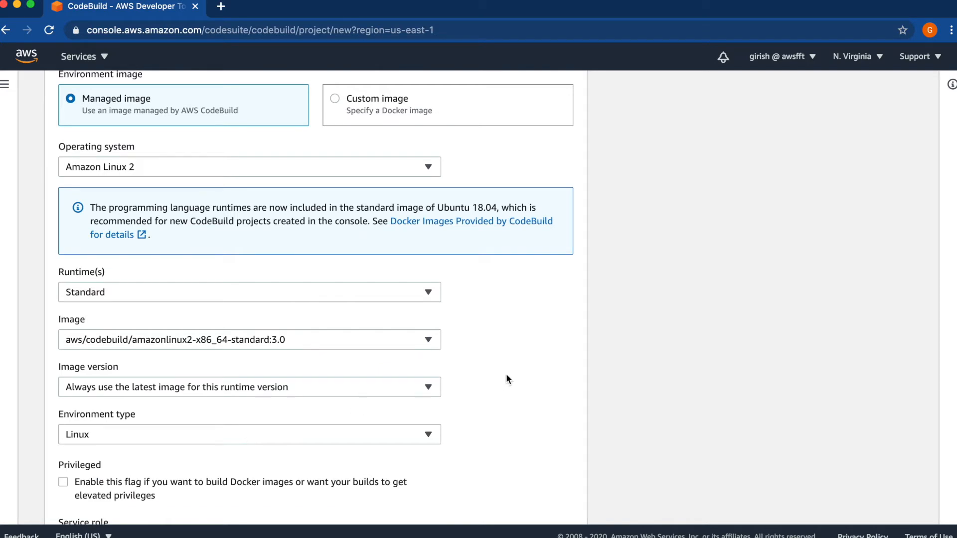
# Examine the service role and the environment's additional configuration for timeouts, certificate, VPC, compute, environment variables and file systems
pyautogui.scroll(-5, 508, 379)
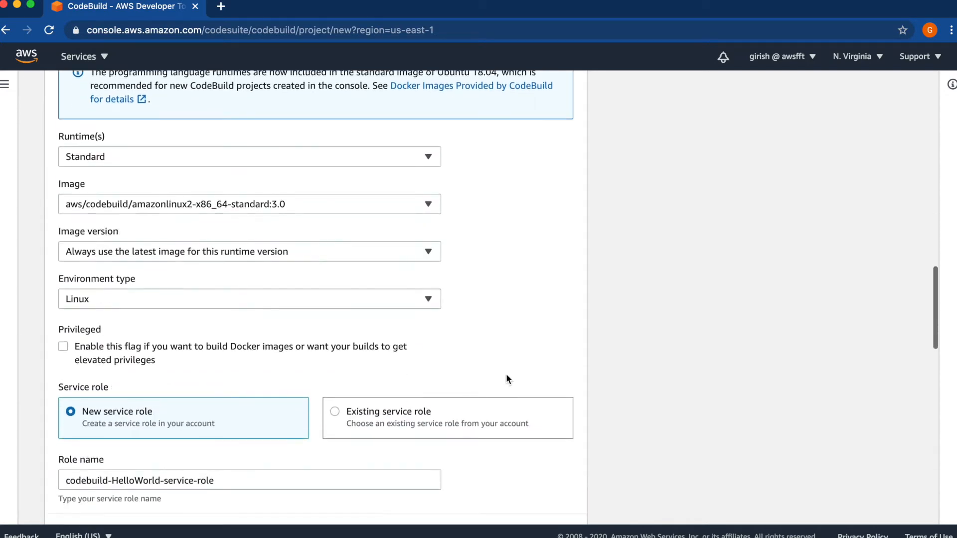
pyautogui.scroll(-2, 508, 380)
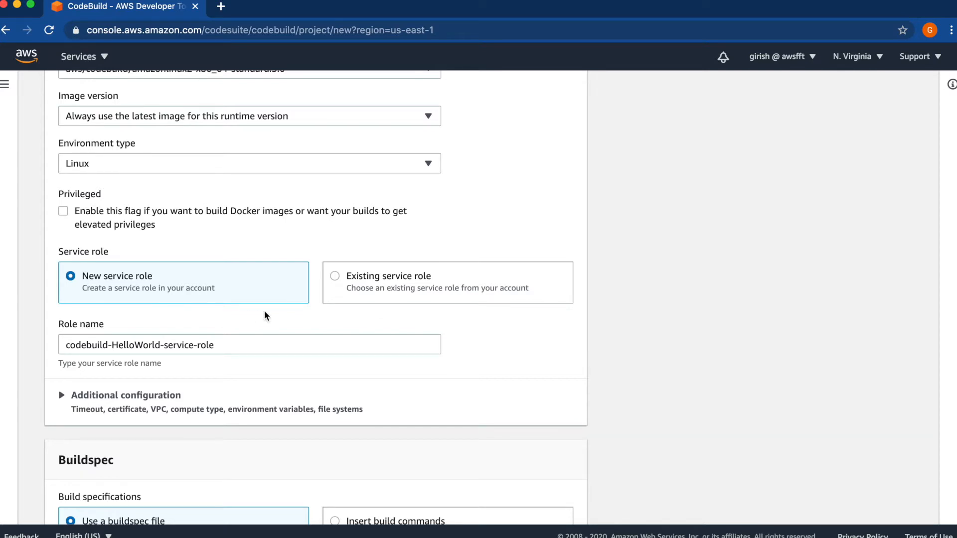
pyautogui.click(473, 394)
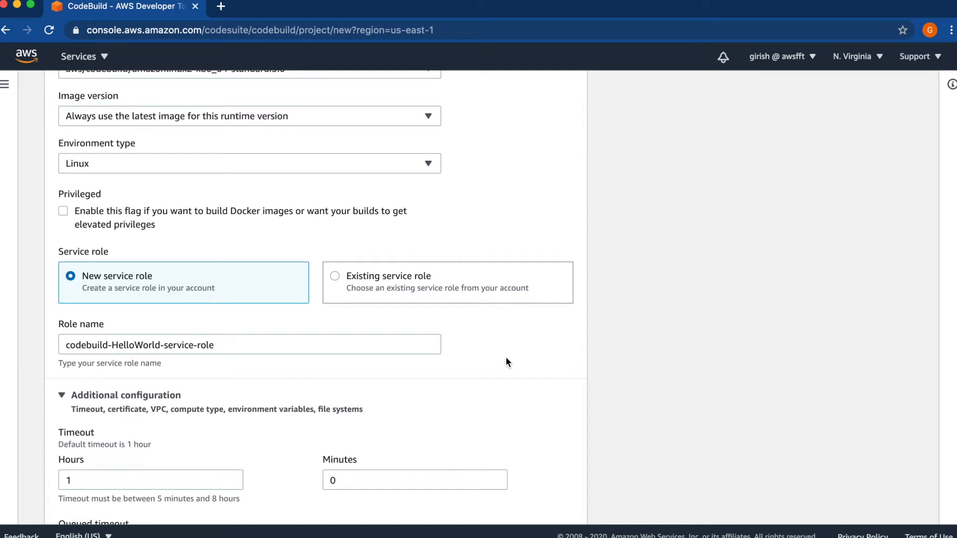
pyautogui.scroll(-5, 505, 357)
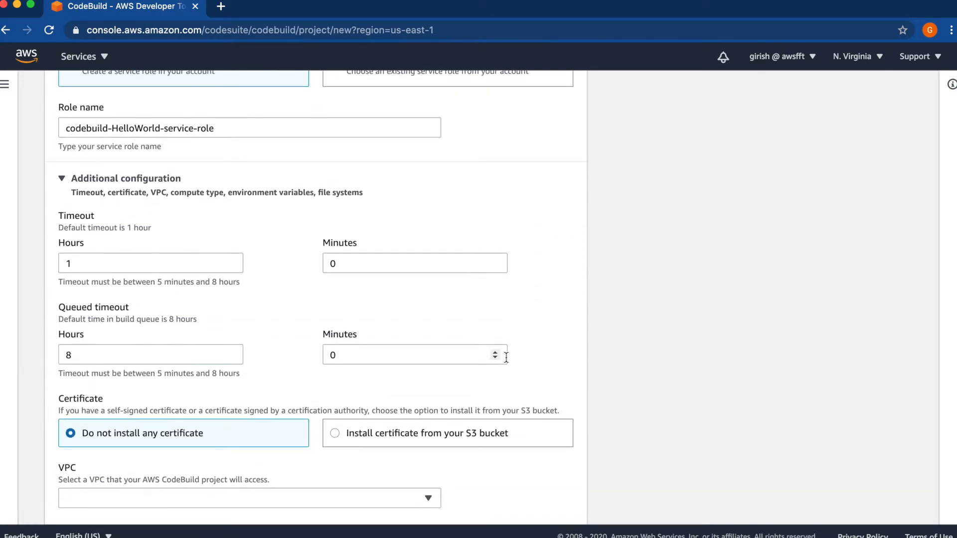
pyautogui.scroll(-4, 506, 356)
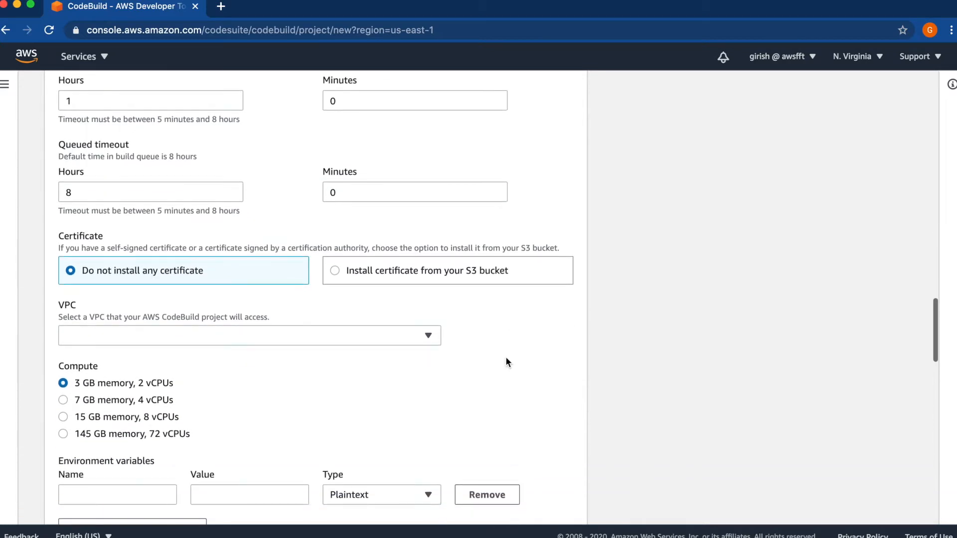
pyautogui.scroll(-3, 506, 357)
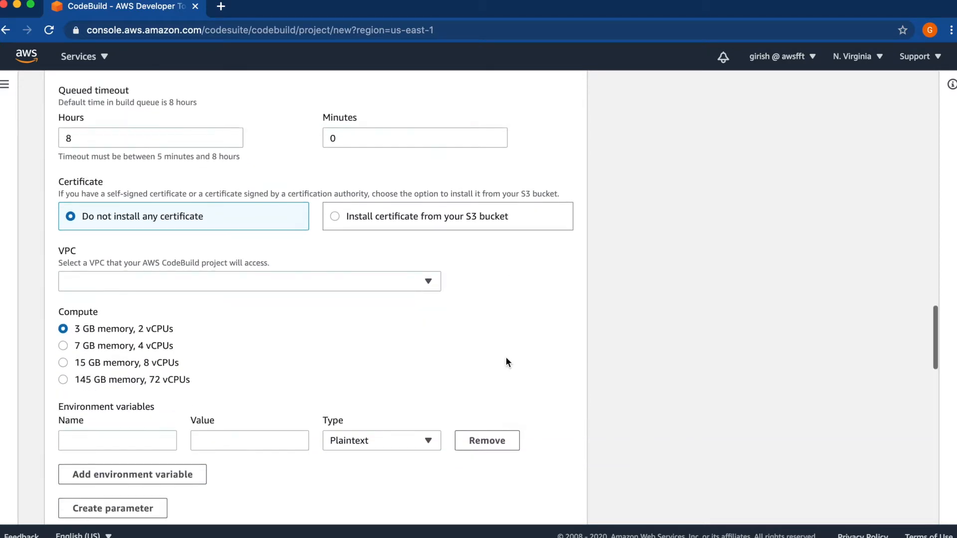
pyautogui.scroll(-3, 505, 357)
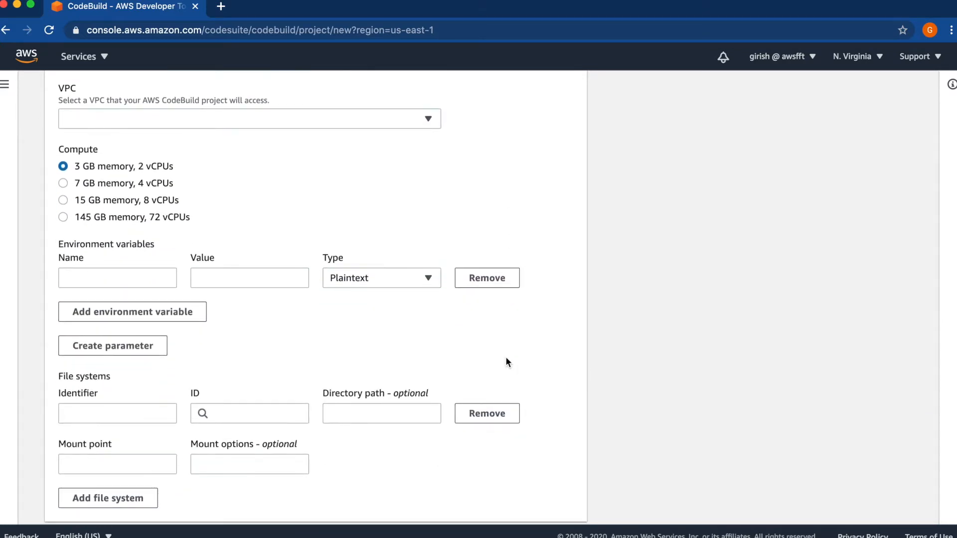
# Review the buildspec, batch configuration, artifacts and logs settings of the new build project
pyautogui.scroll(-2, 505, 357)
pyautogui.scroll(-6, 507, 361)
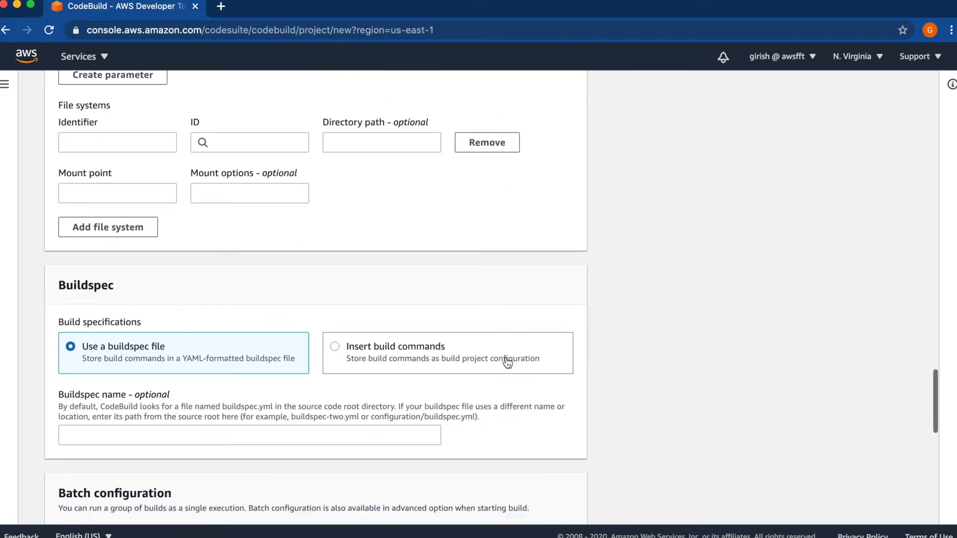
pyautogui.scroll(-1, 505, 357)
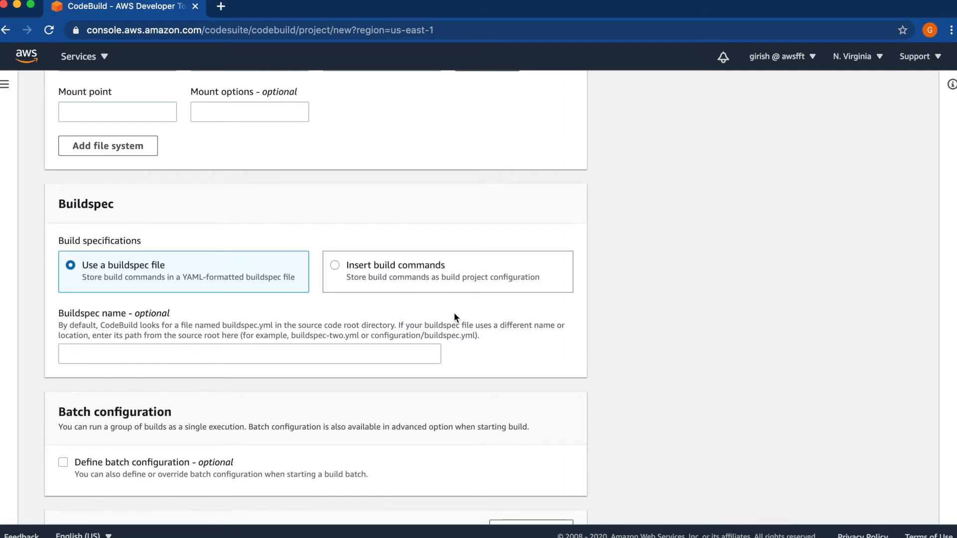
pyautogui.scroll(-5, 454, 317)
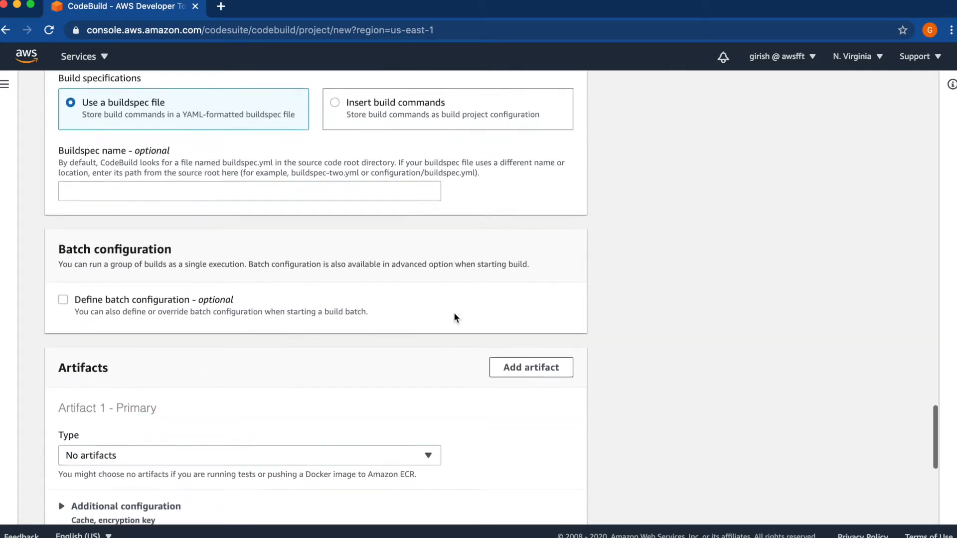
pyautogui.scroll(-4, 454, 318)
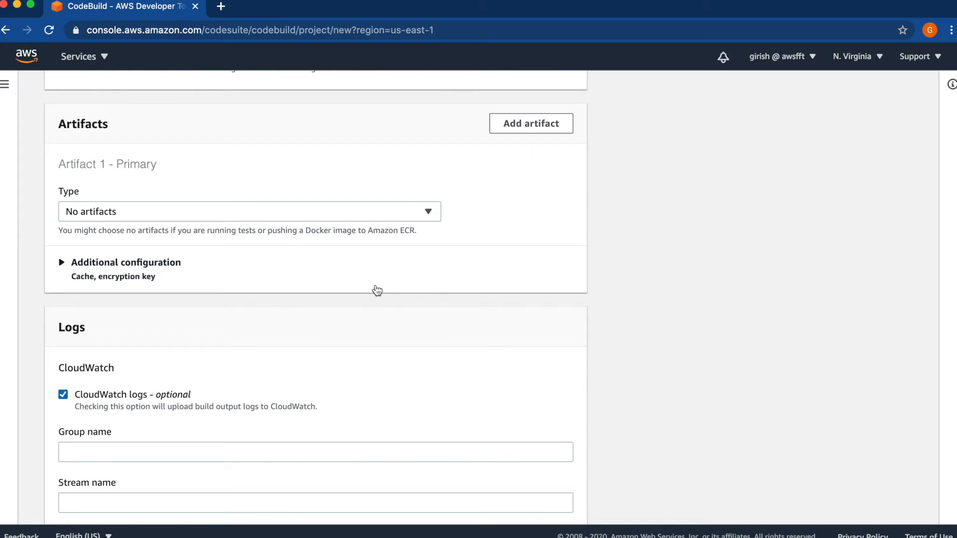
pyautogui.scroll(-3, 377, 291)
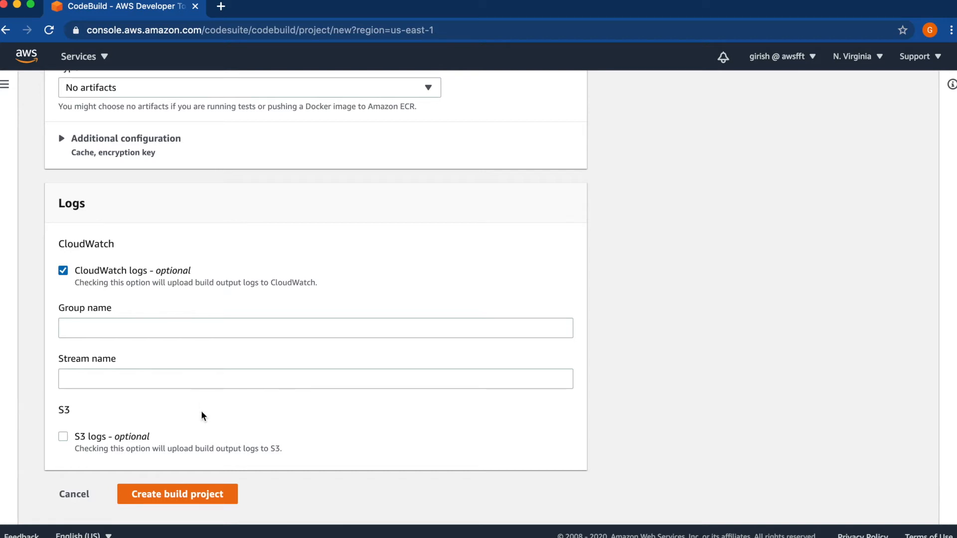
# Create the HelloWorld build project with the configured settings and open the IAM console in a separate browser tab
pyautogui.click(175, 497)
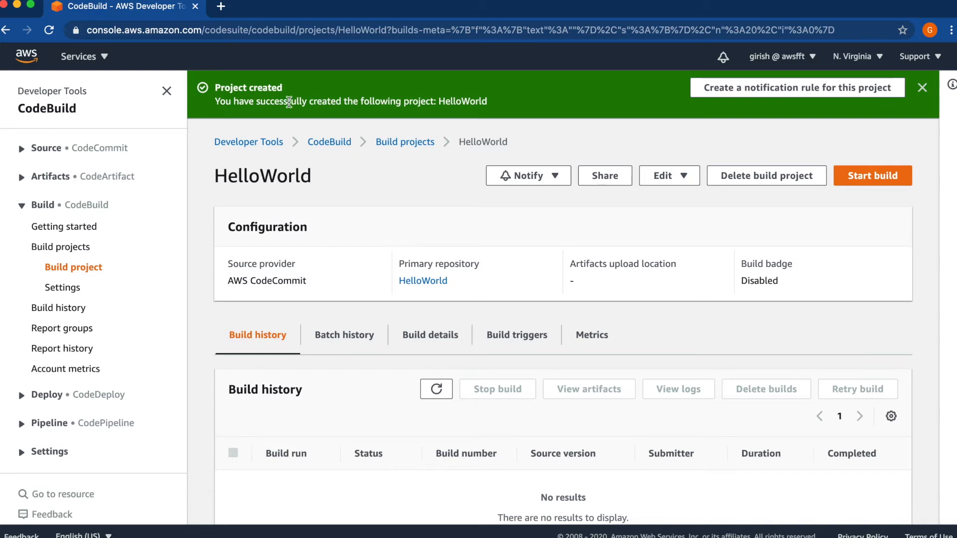
pyautogui.click(106, 58)
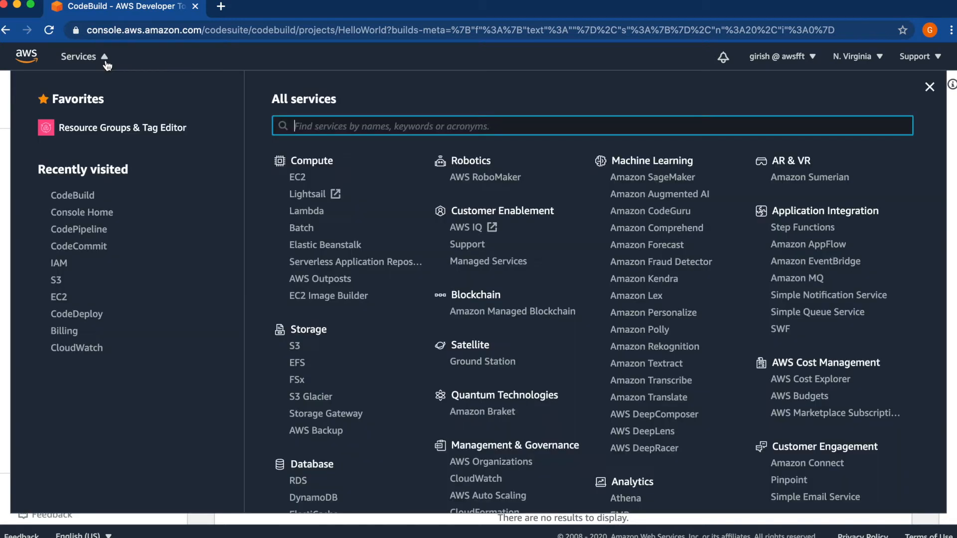
pyautogui.rightClick(65, 264)
pyautogui.click(125, 269)
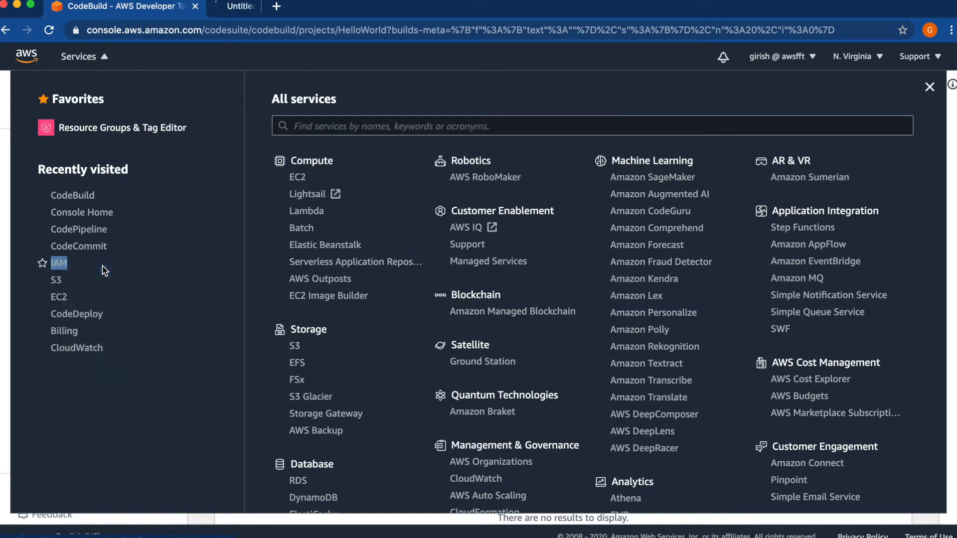
pyautogui.click(274, 15)
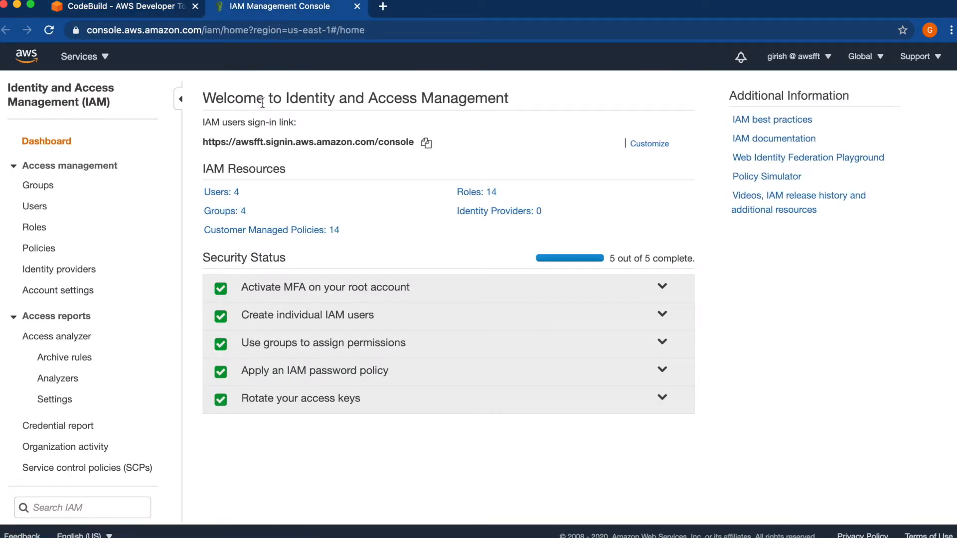
# Search the IAM roles for "codebu" and open the codebuild-HelloWorld-service-role
pyautogui.click(38, 227)
pyautogui.click(278, 131)
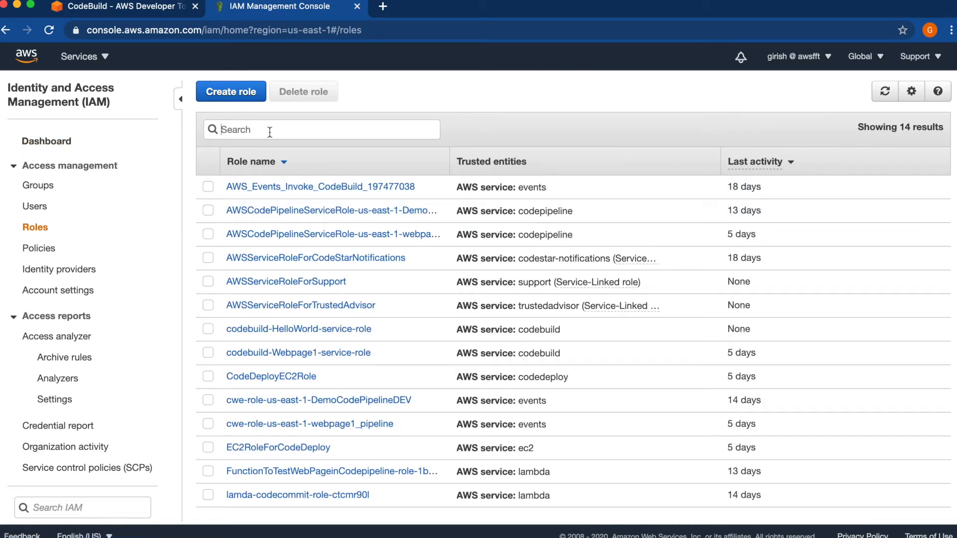
pyautogui.write('codebu')
pyautogui.click(208, 211)
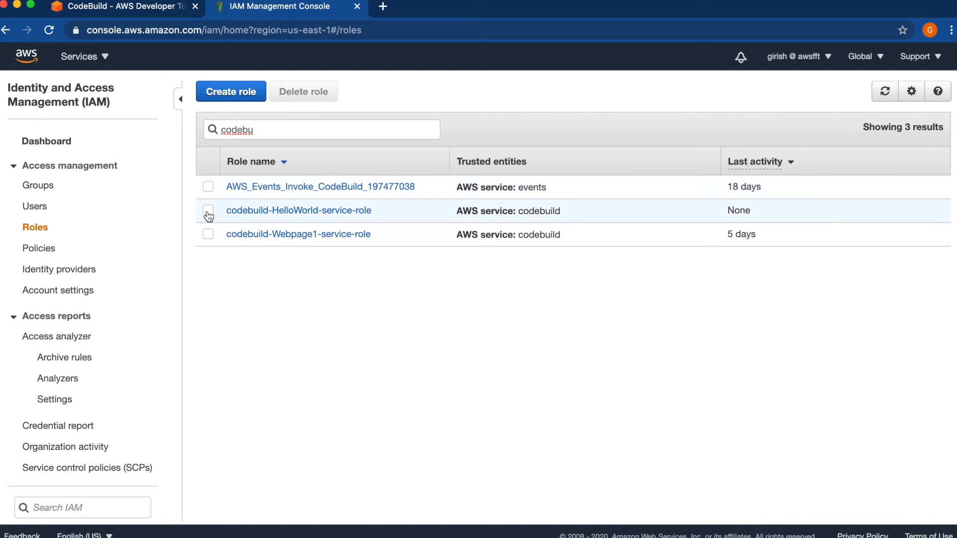
pyautogui.click(311, 216)
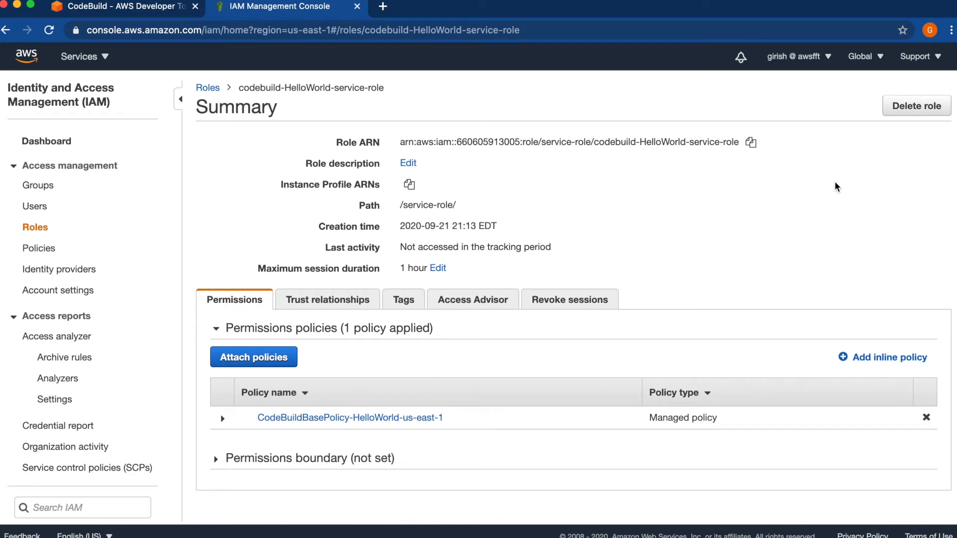
# Examine the role's trust relationships and permissions, including the services allowed by the CodeBuildBasePolicy-HelloWorld-us-east-1 policy
pyautogui.click(325, 301)
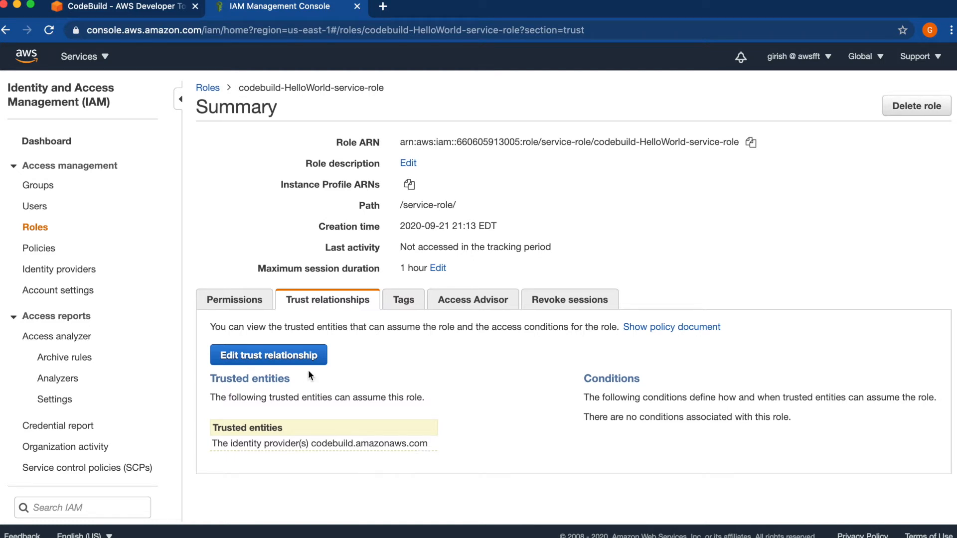
pyautogui.click(225, 299)
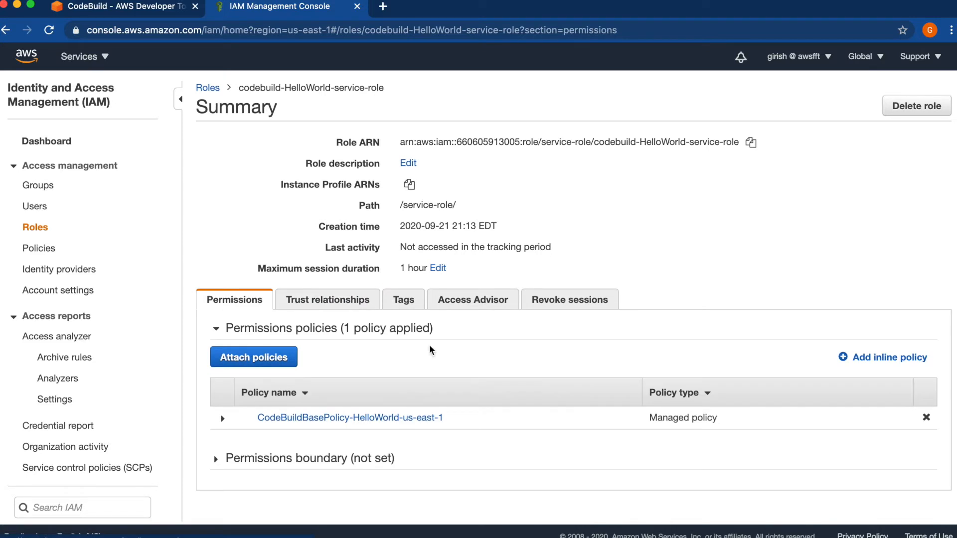
pyautogui.click(369, 420)
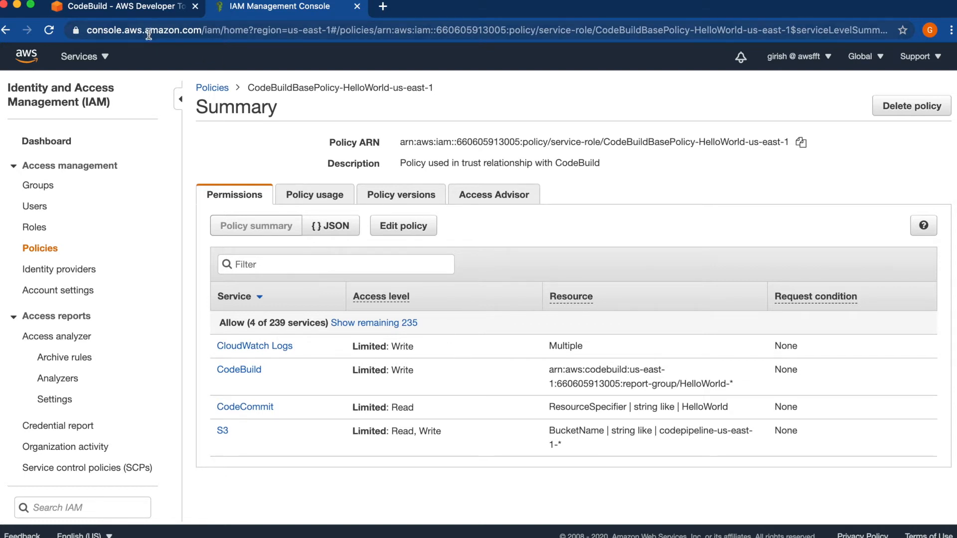
# Return to the HelloWorld project in CodeBuild and examine its configuration and build history
pyautogui.click(133, 9)
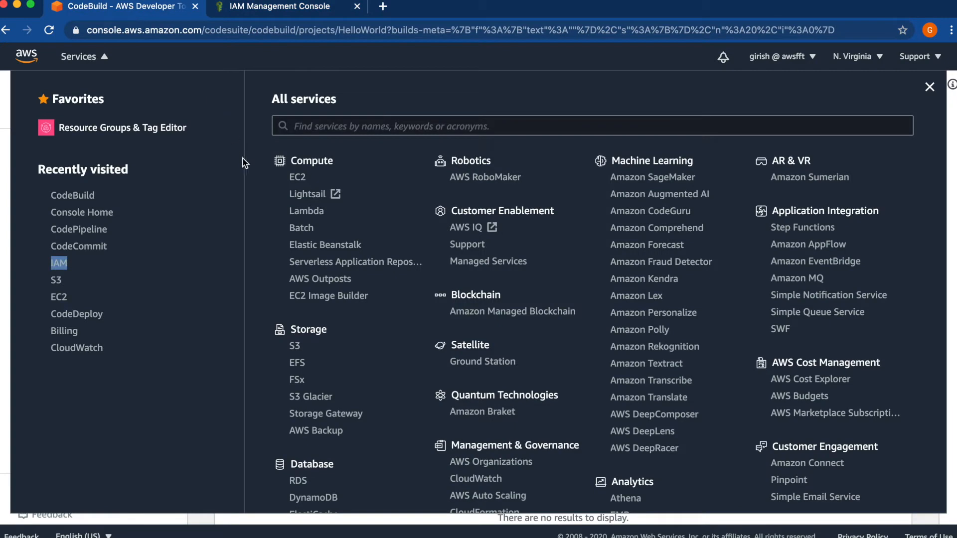
pyautogui.click(1, 383)
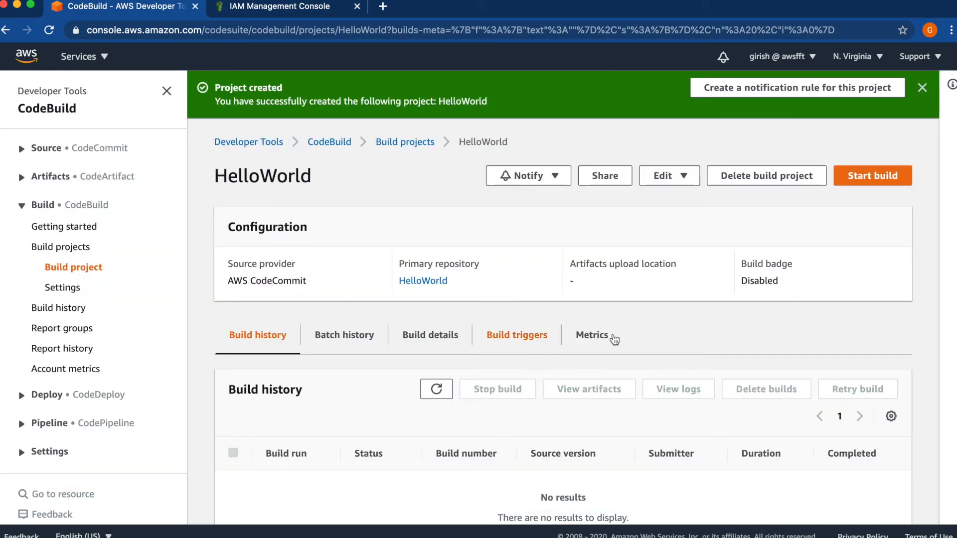
pyautogui.scroll(-3, 920, 327)
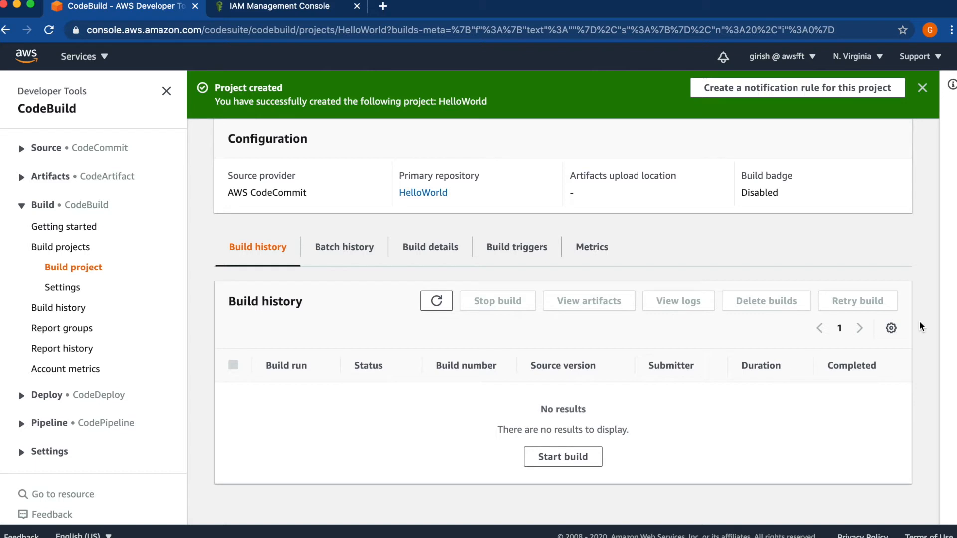
pyautogui.scroll(3, 921, 327)
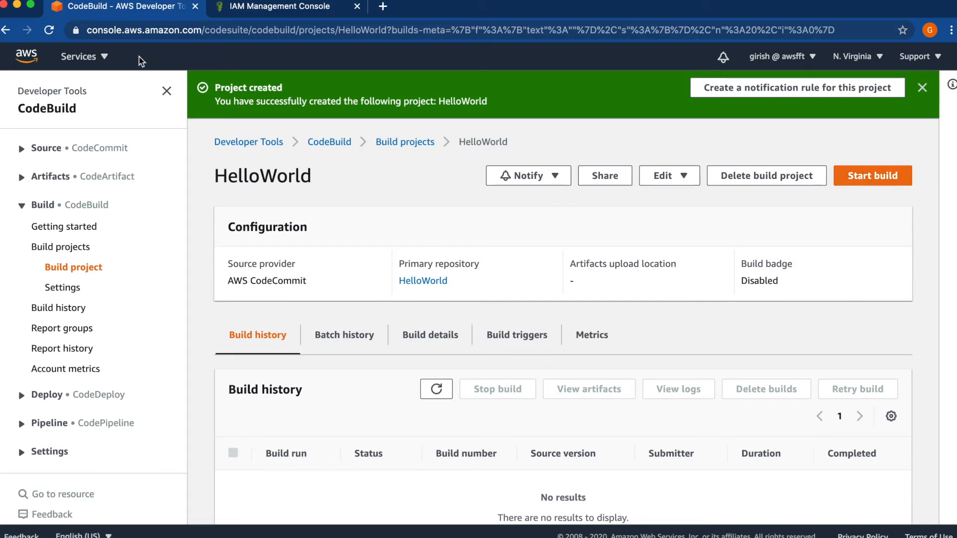
# Open CodeCommit in a separate browser tab and view the code of the HelloWorld repository's master branch
pyautogui.click(79, 57)
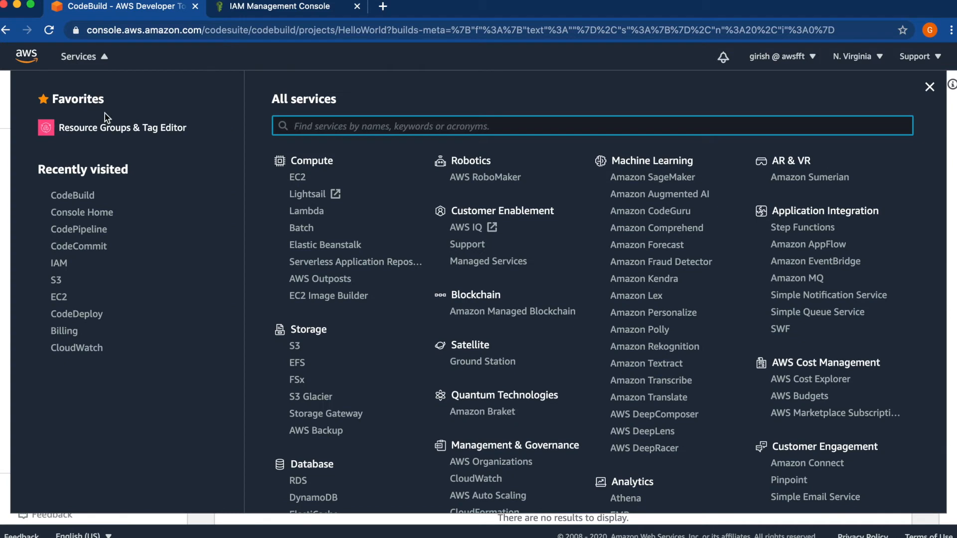
pyautogui.rightClick(84, 250)
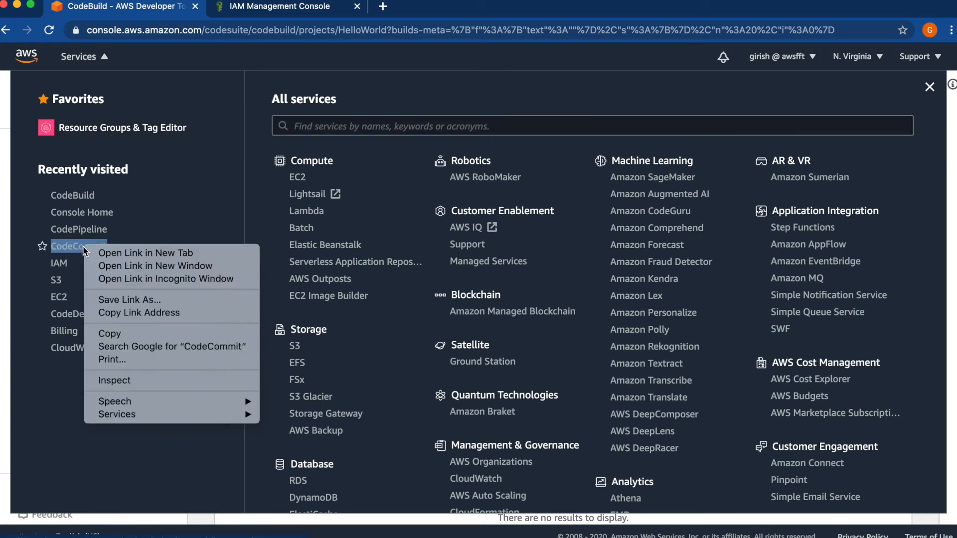
pyautogui.click(127, 259)
pyautogui.click(398, 11)
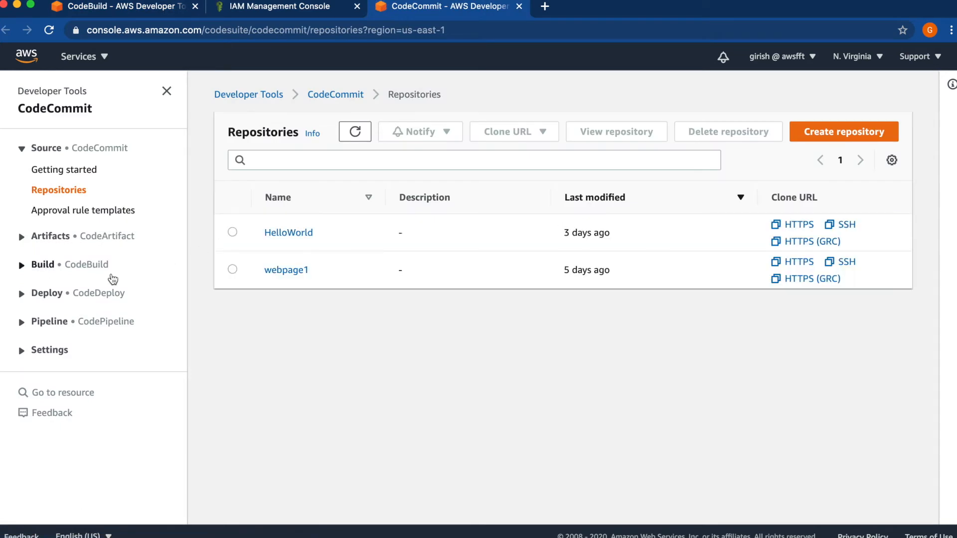
pyautogui.click(288, 233)
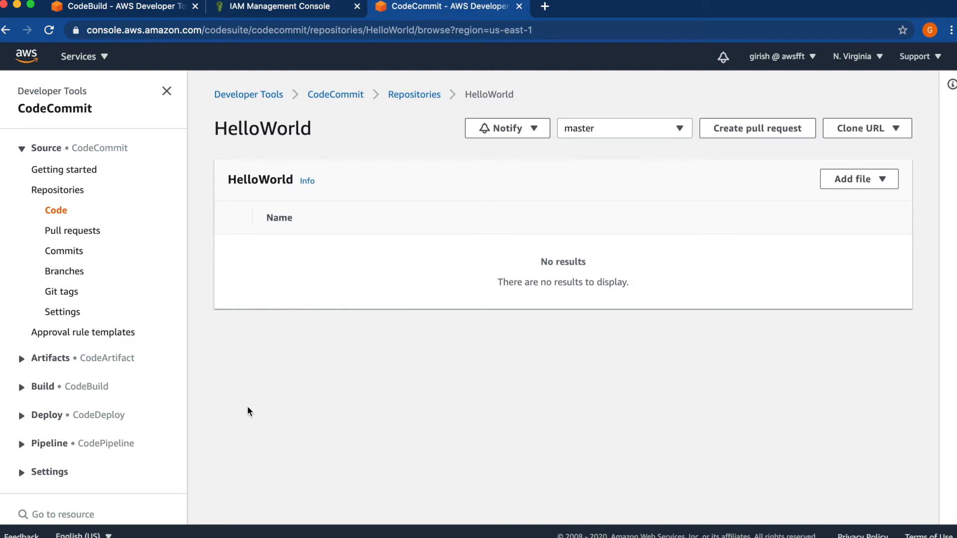
pyautogui.click(56, 214)
# Switch to the terminal, check the local HelloWorld repository with git status and list its files with ls
pyautogui.click(722, 535)
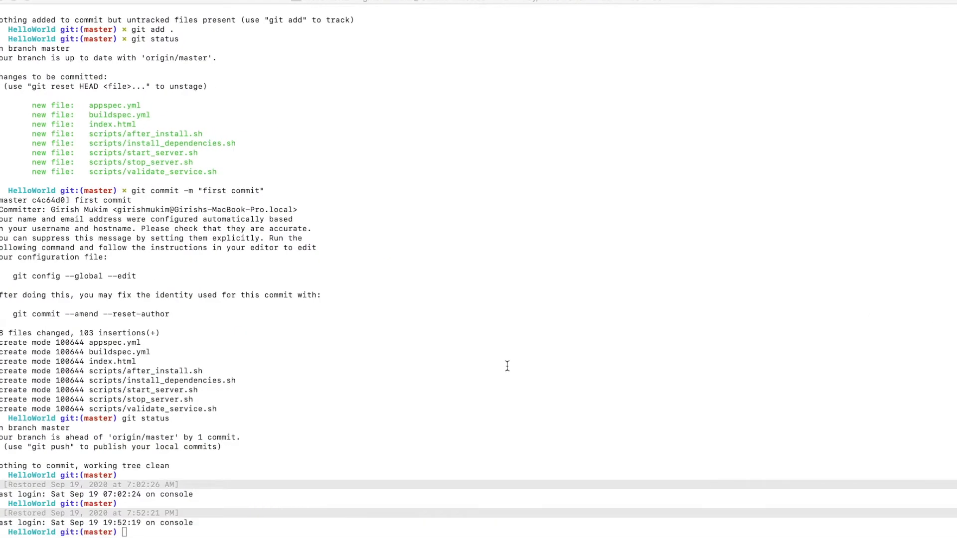
pyautogui.press('Return')
pyautogui.write('git status')
pyautogui.press('Return')
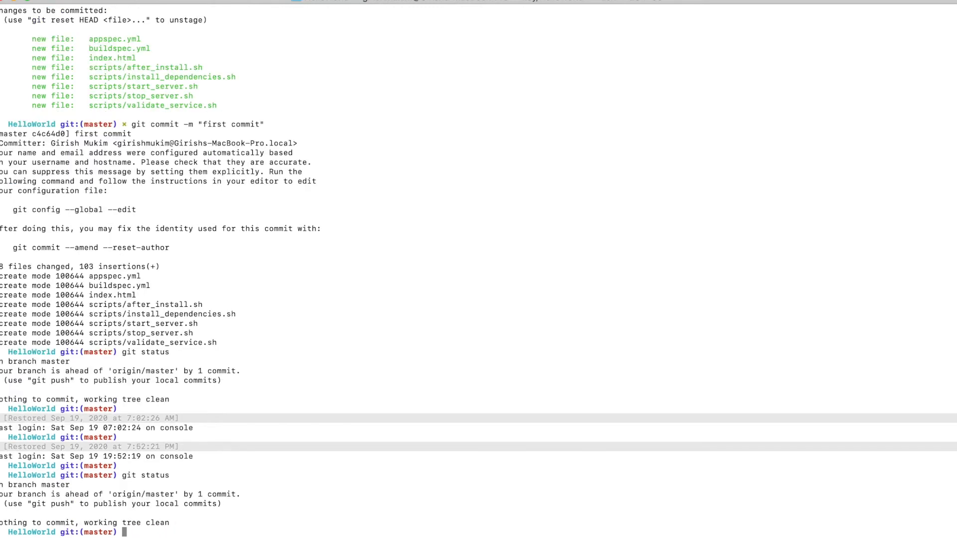
pyautogui.write('ls')
pyautogui.press('Return')
# Switch back to the browser and reload the HelloWorld repository's code listing in CodeCommit
pyautogui.write('git')
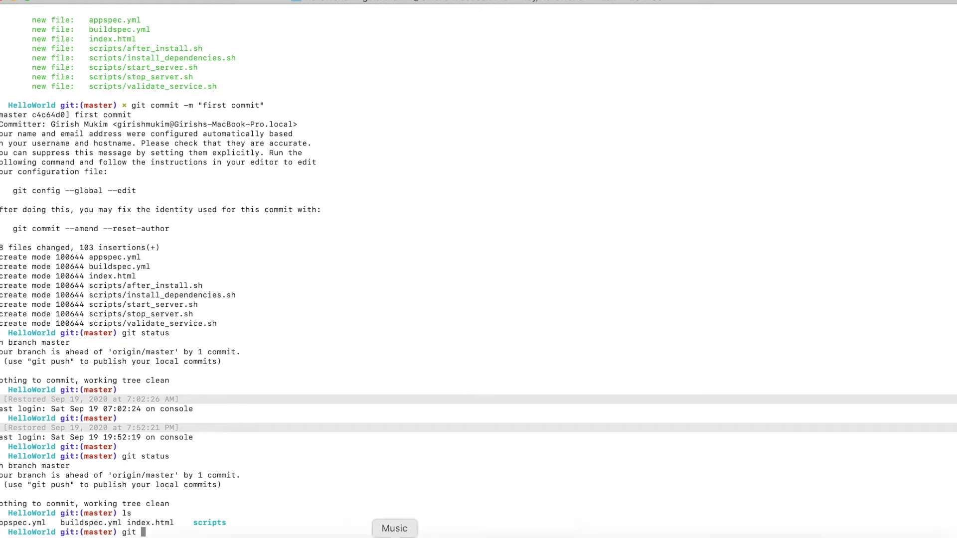
pyautogui.click(113, 534)
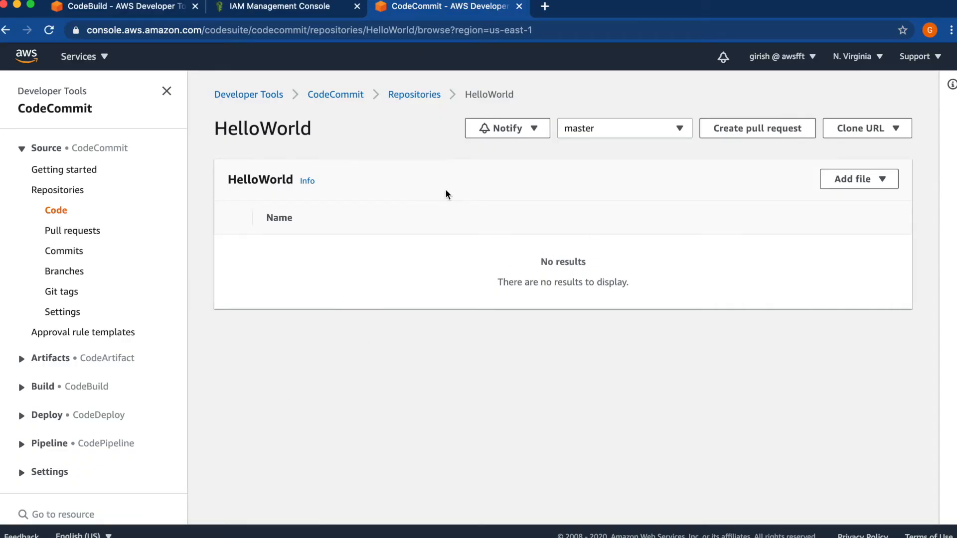
pyautogui.click(50, 31)
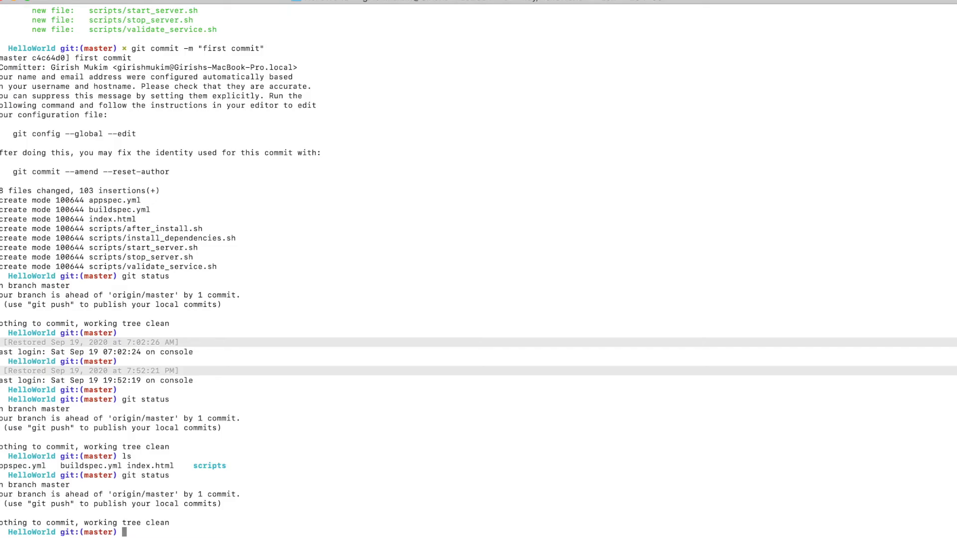
# Switch to the terminal, clear the screen and stage all files of the HelloWorld repository with git add
pyautogui.write('clear screen')
pyautogui.press('Return')
pyautogui.write('gi')
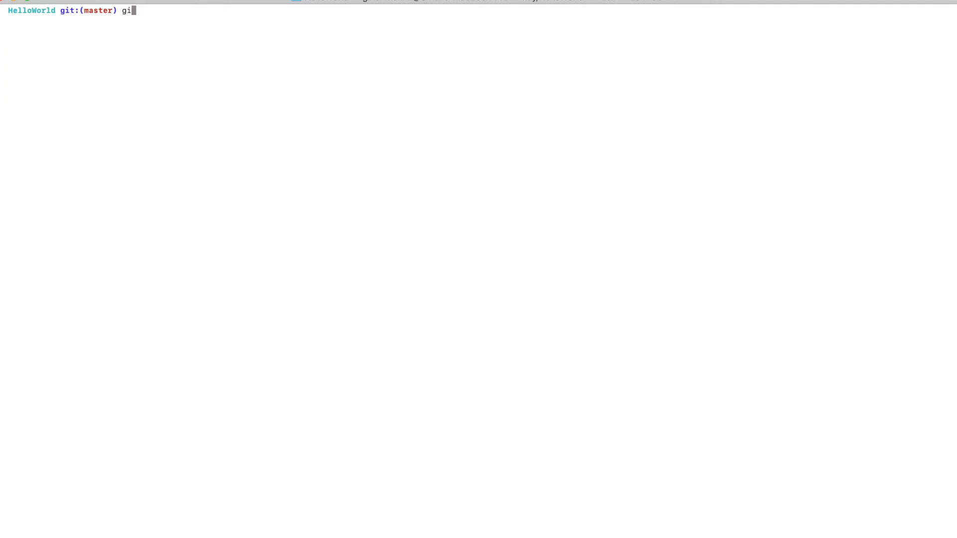
pyautogui.write('t add .')
pyautogui.press('Return')
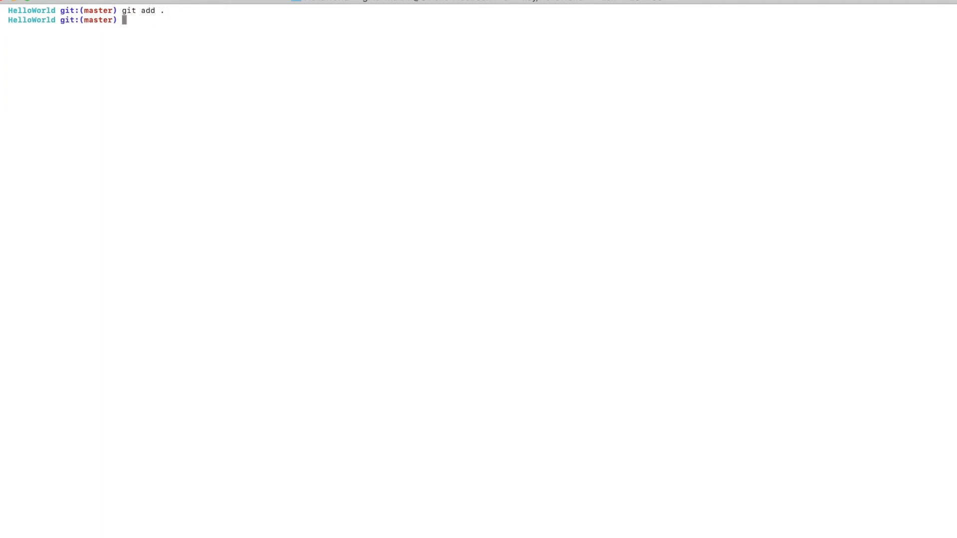
# Check the repository with git status and publish the local commit to CodeCommit with git push
pyautogui.write('git status')
pyautogui.press('Return')
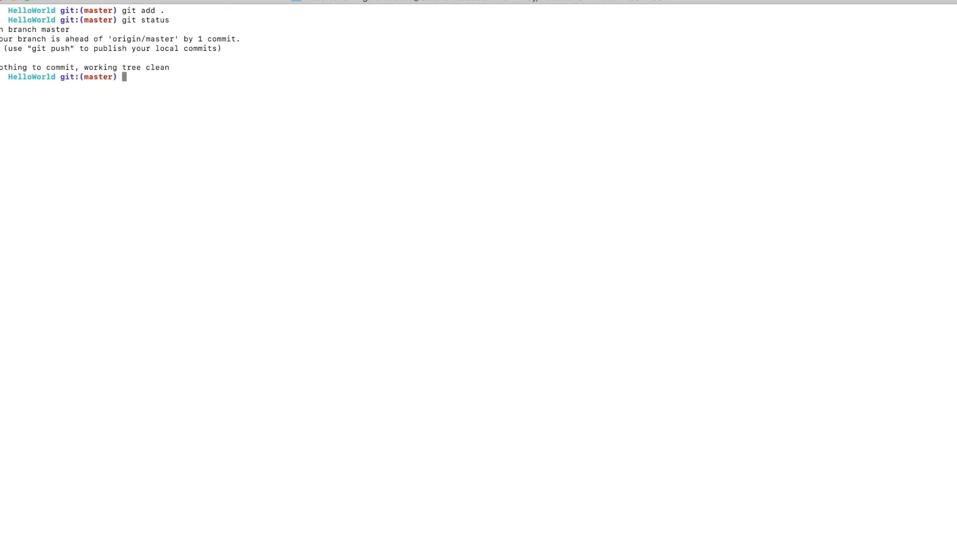
pyautogui.write('git push')
pyautogui.press('Return')
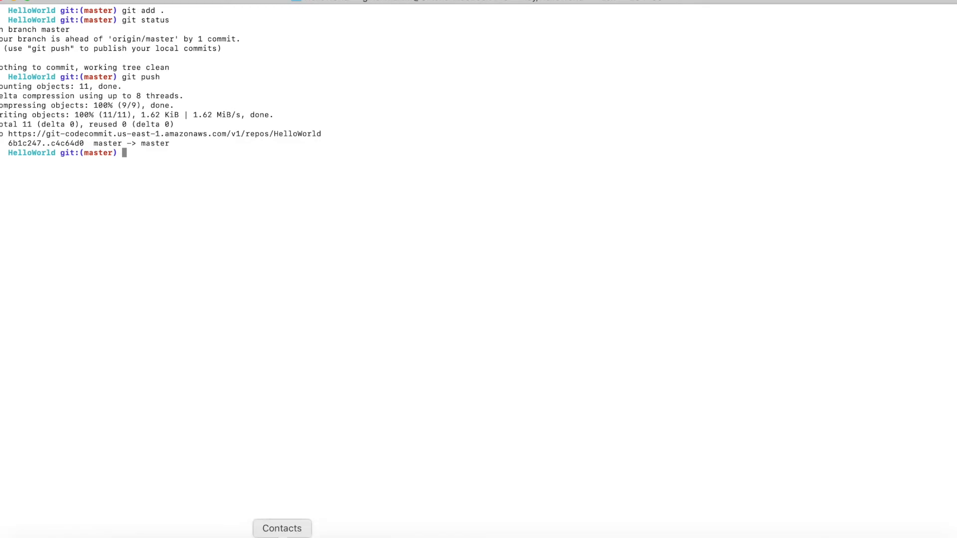
# Return to the browser, reload the HelloWorld repository and open buildspec.yml to examine its build phases and commands
pyautogui.click(112, 536)
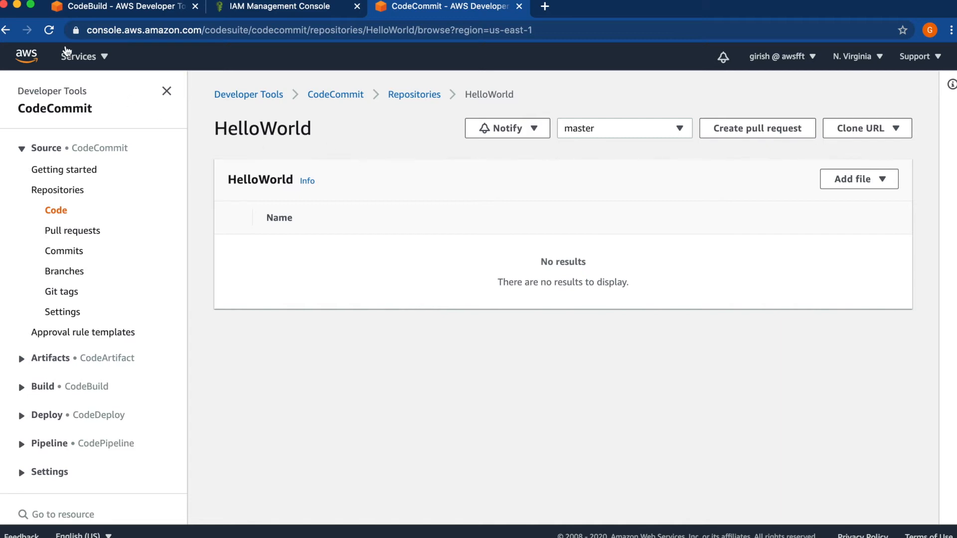
pyautogui.click(49, 32)
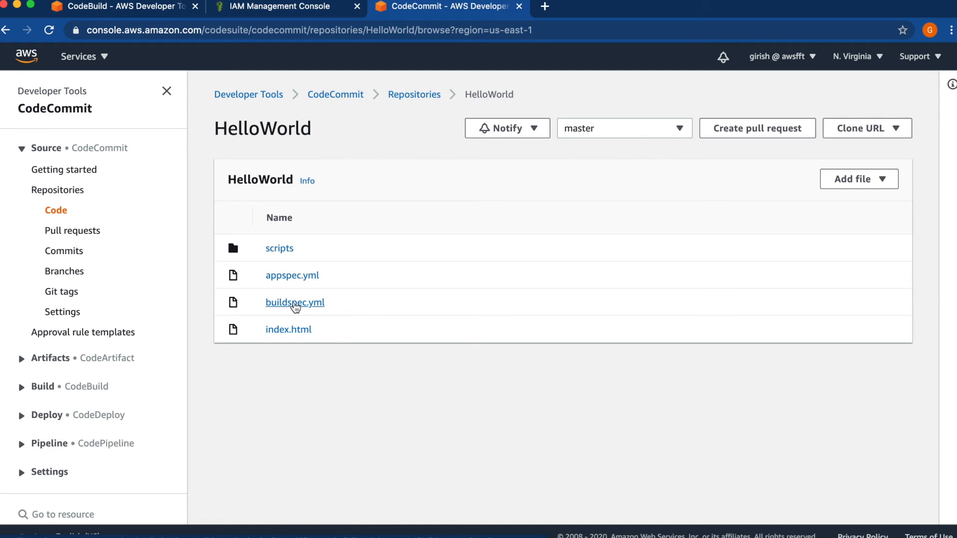
pyautogui.click(295, 303)
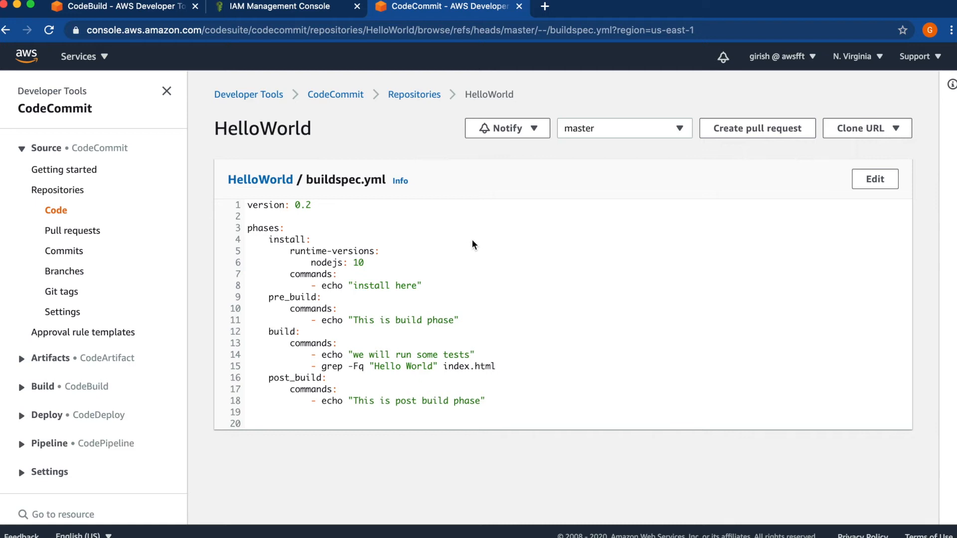
# Go back to the repository's file list and examine the contents of index.html through to its body
pyautogui.click(56, 211)
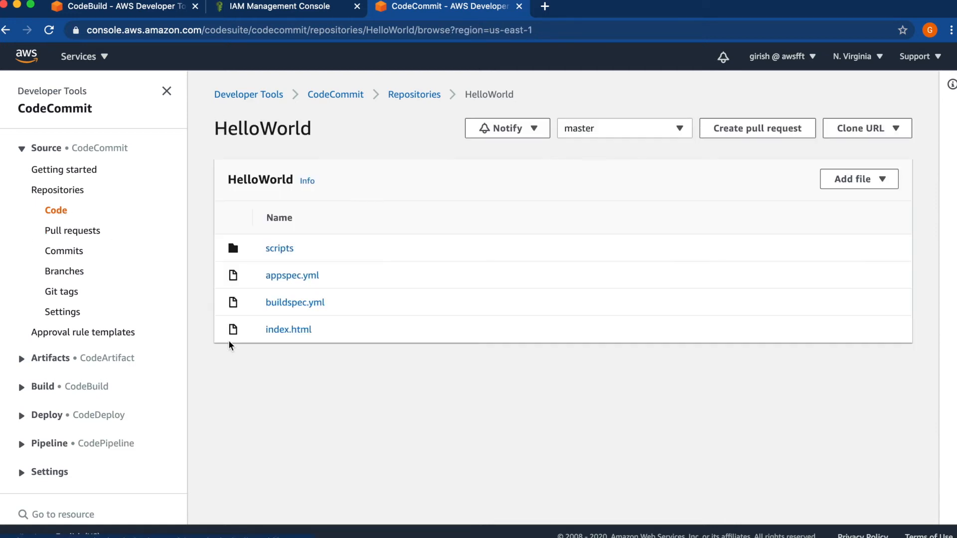
pyautogui.click(288, 330)
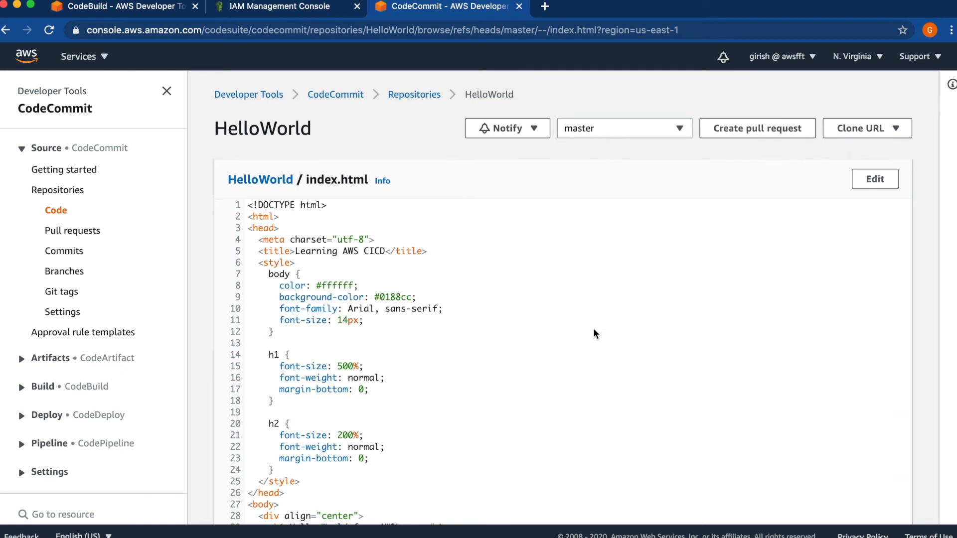
pyautogui.scroll(-3, 595, 333)
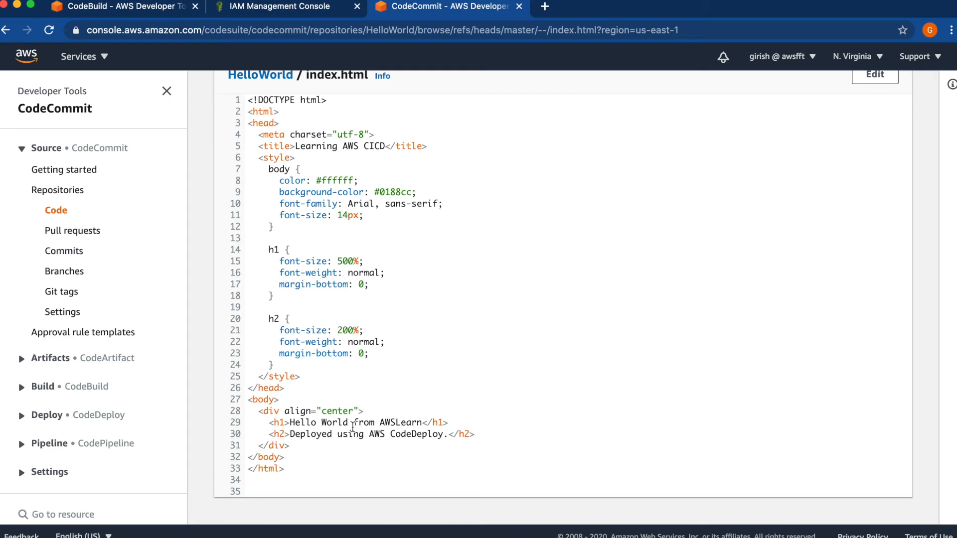
# Return to the HelloWorld project in CodeBuild and open the configuration for starting a new build
pyautogui.click(142, 9)
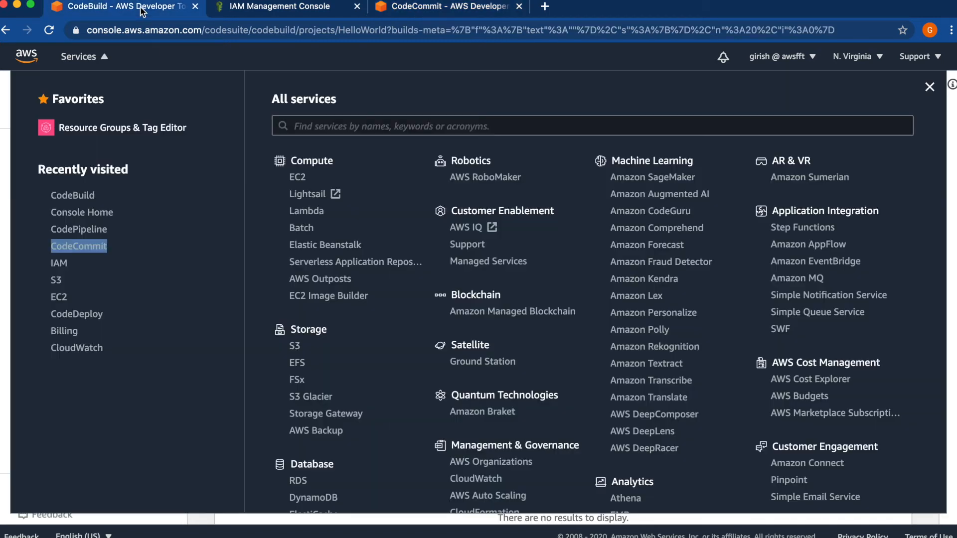
pyautogui.click(1, 322)
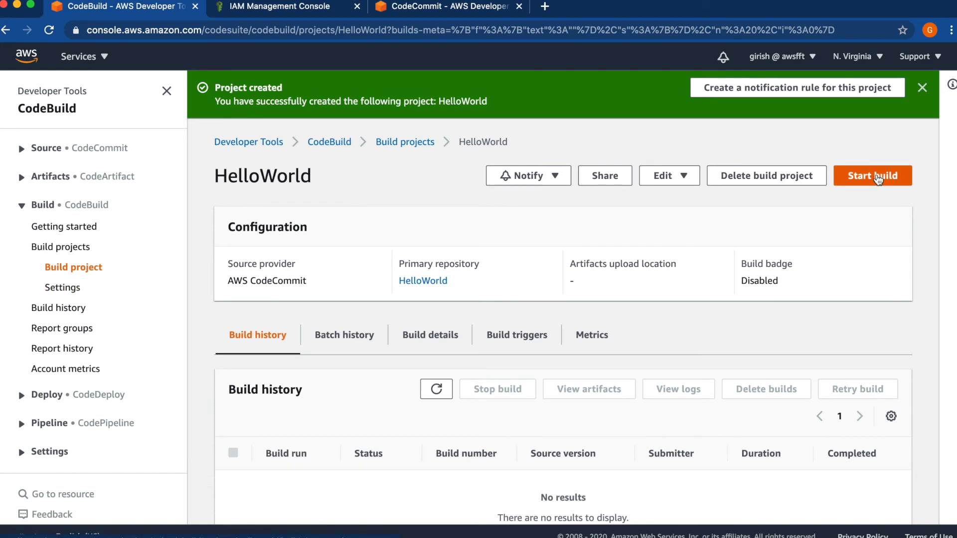
pyautogui.click(878, 179)
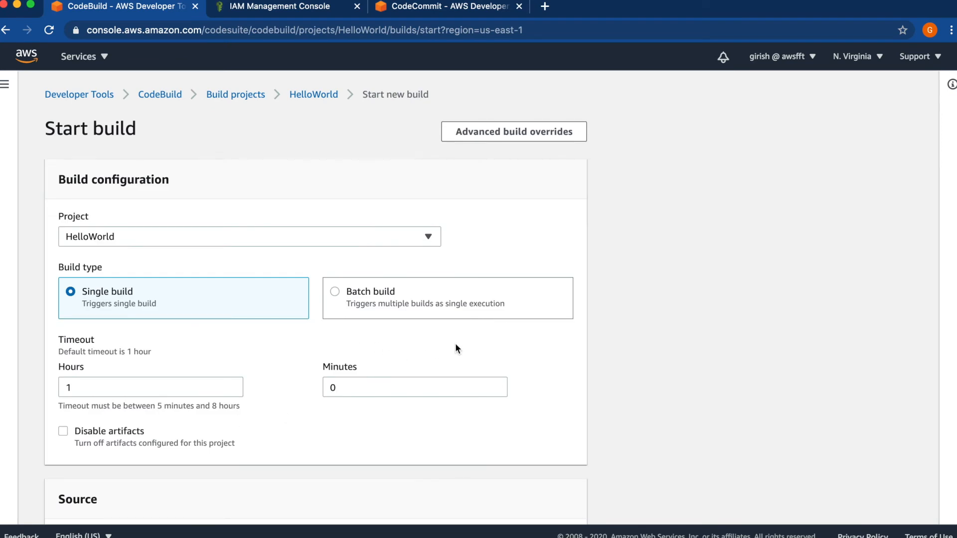
# Review the source and environment variable override settings, then start a single build of the HelloWorld project from the master branch
pyautogui.scroll(-5, 456, 345)
pyautogui.scroll(-1, 455, 345)
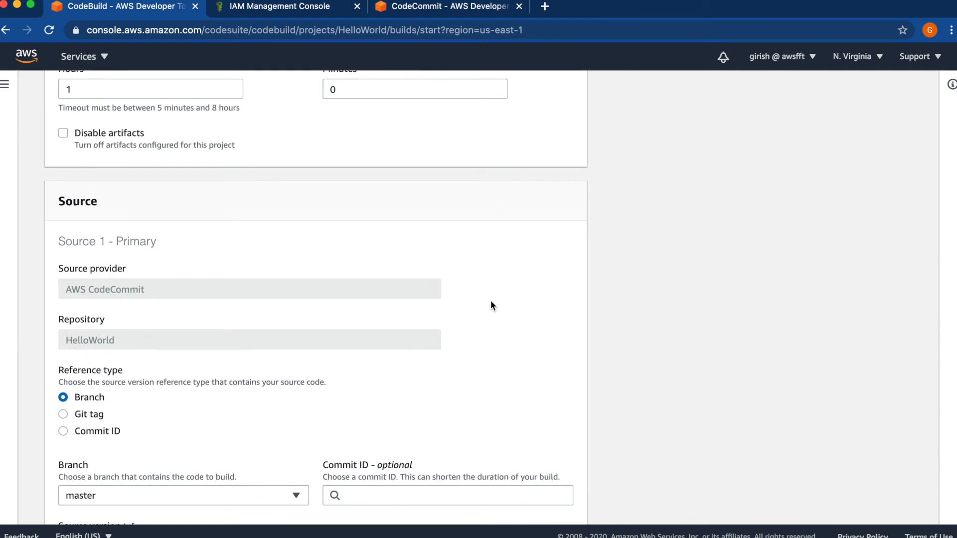
pyautogui.scroll(-4, 492, 304)
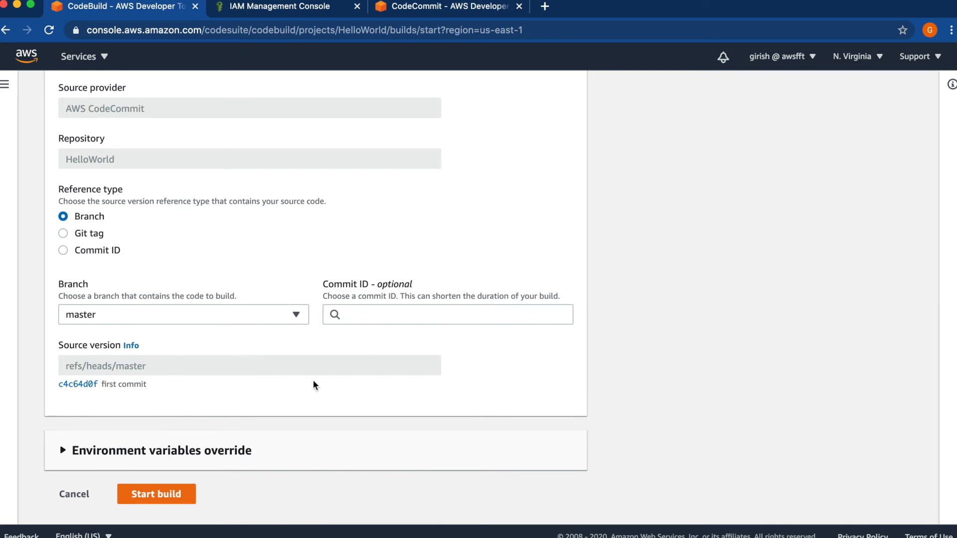
pyautogui.click(69, 455)
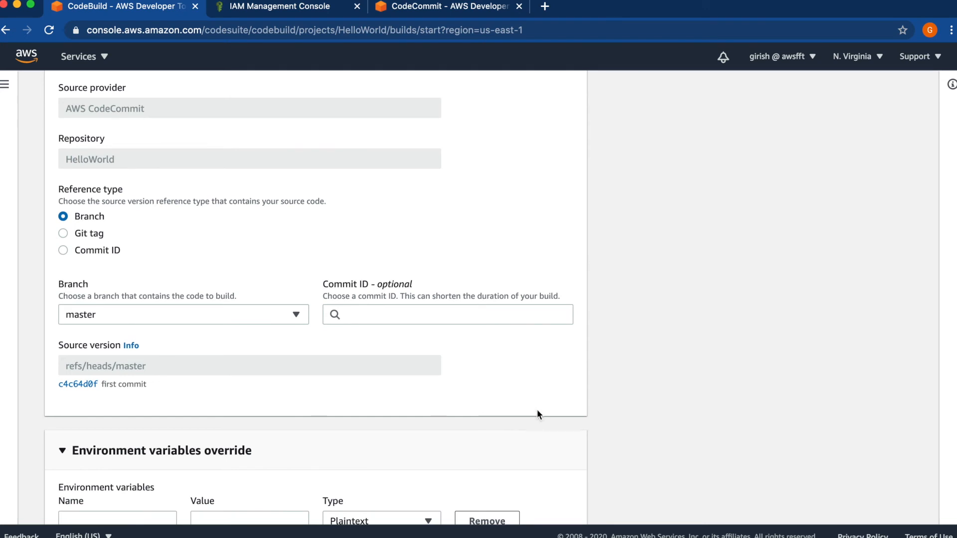
pyautogui.scroll(-2, 537, 412)
pyautogui.scroll(-2, 537, 410)
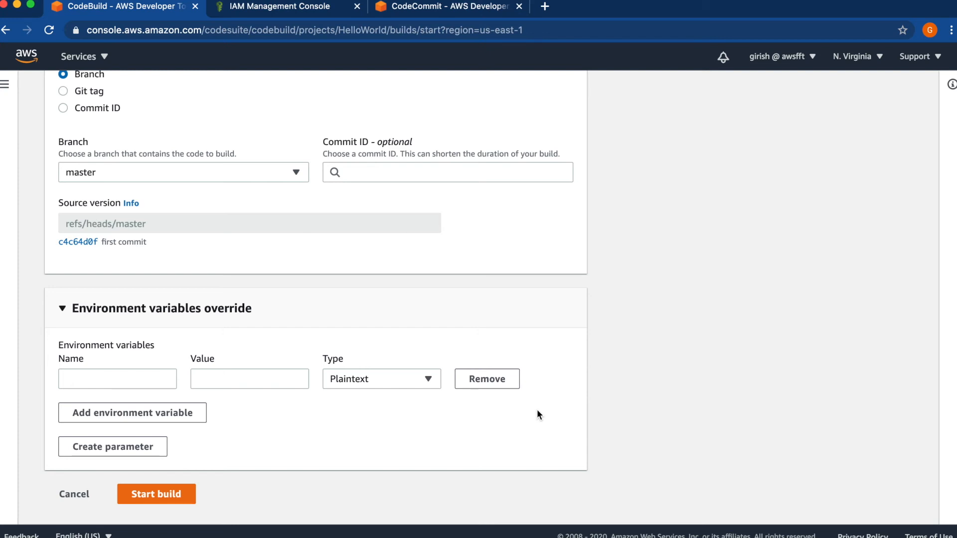
pyautogui.click(166, 496)
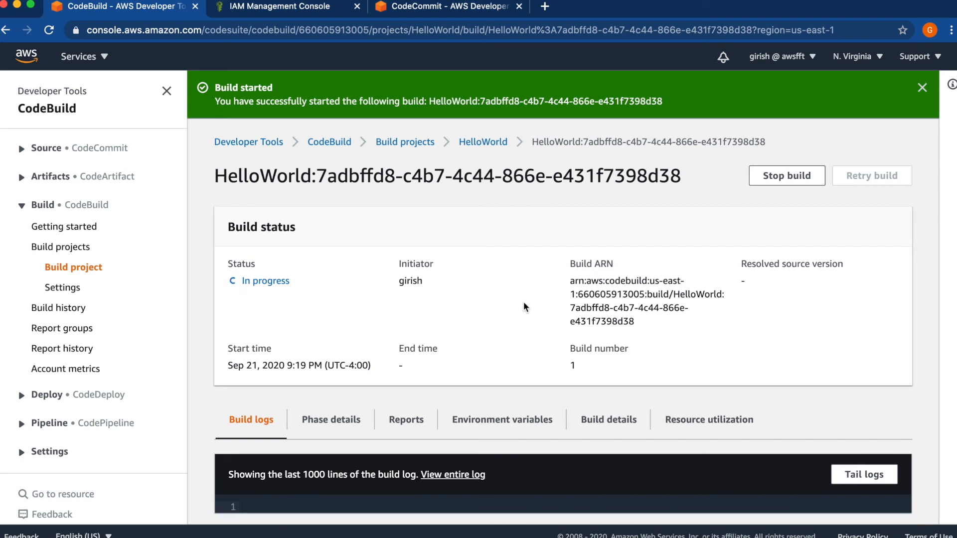
# Open and close the live tail of the build logs, then examine the running build's phase details
pyautogui.scroll(-1, 524, 306)
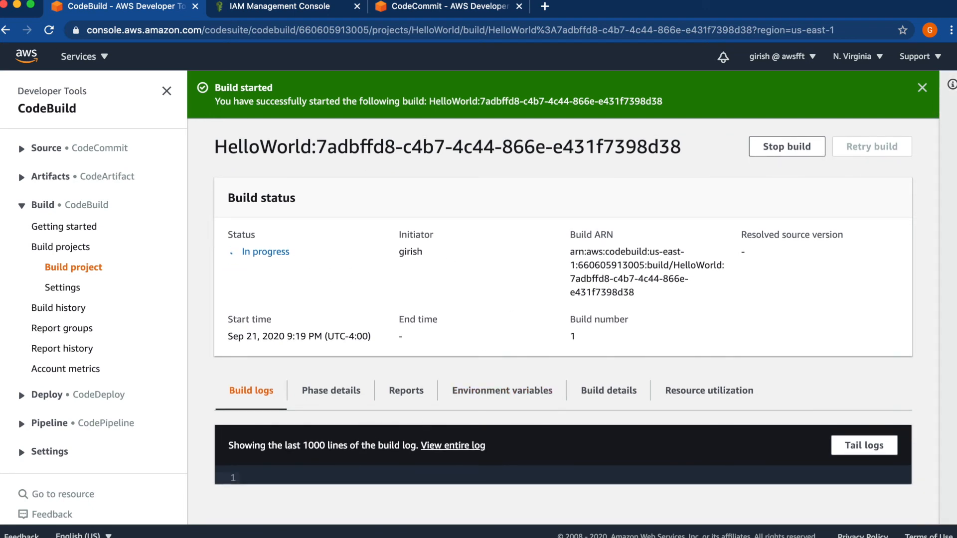
pyautogui.click(876, 450)
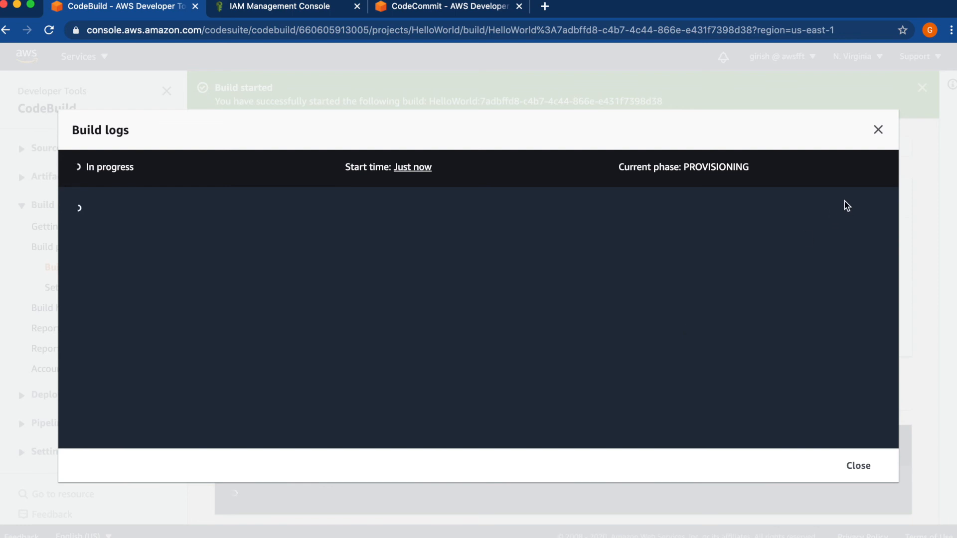
pyautogui.click(862, 469)
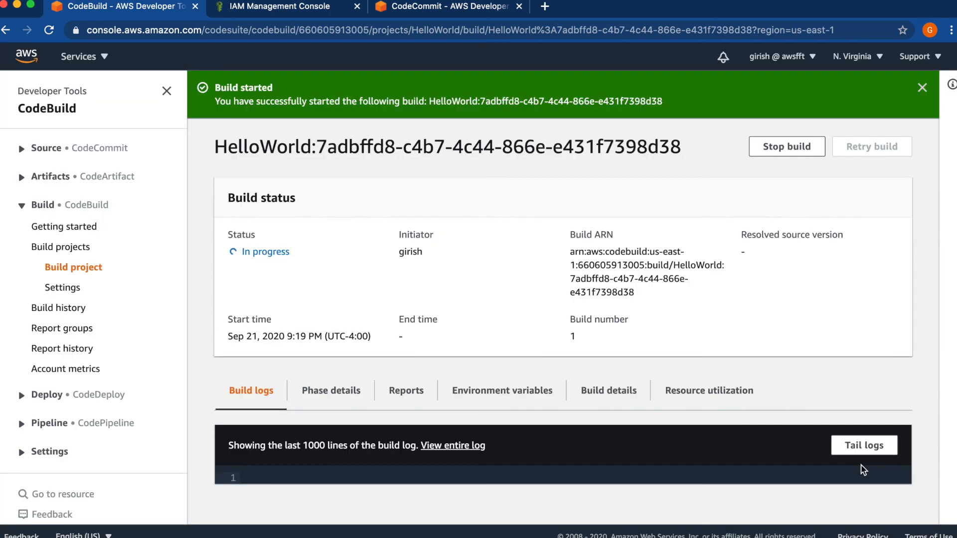
pyautogui.click(325, 391)
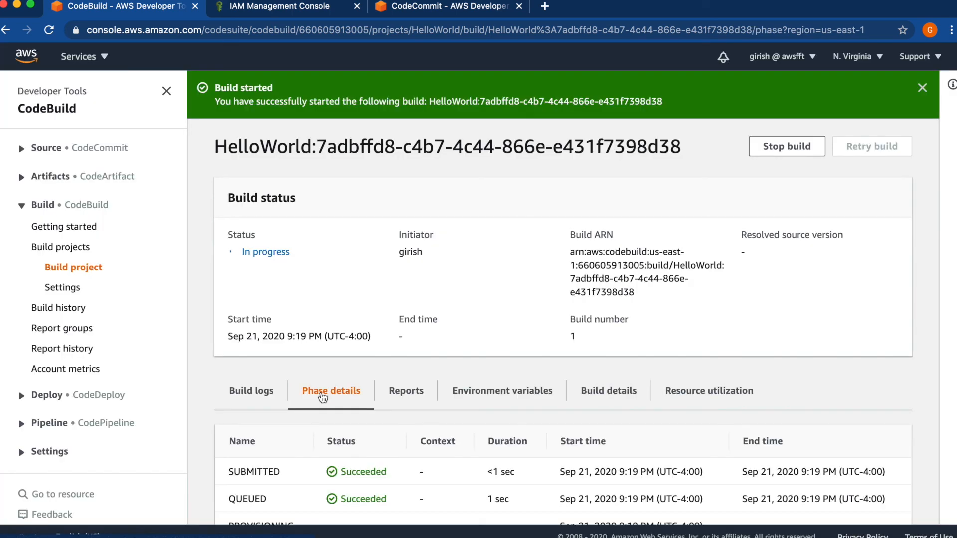
pyautogui.scroll(-1, 327, 394)
pyautogui.scroll(-1, 443, 463)
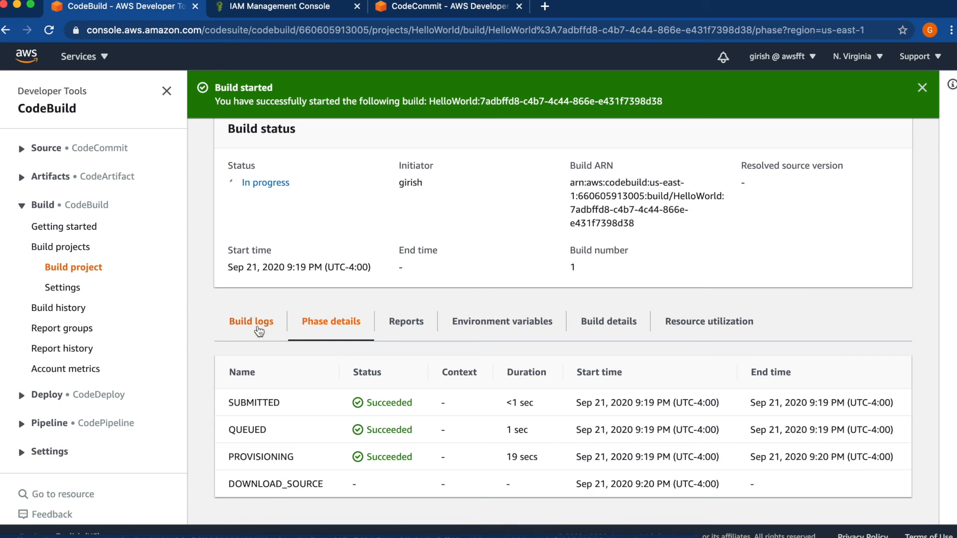
# Return to the build logs, open the entire log in CloudWatch and examine its events from download through post-build
pyautogui.click(259, 331)
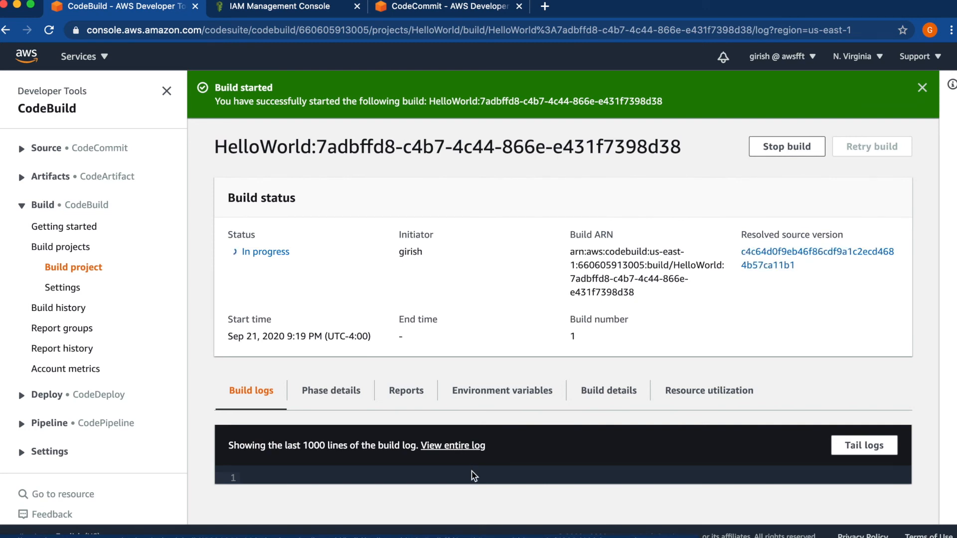
pyautogui.scroll(-2, 473, 476)
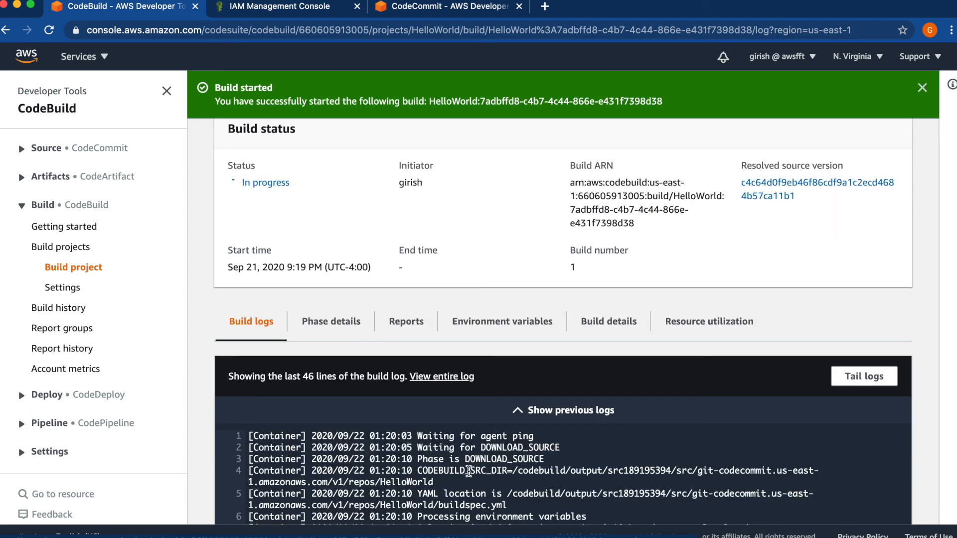
pyautogui.click(435, 381)
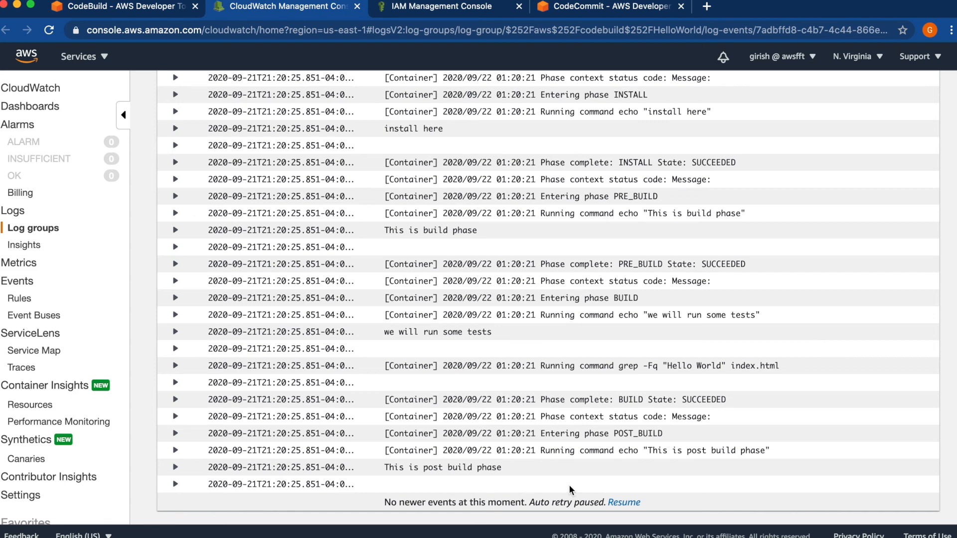
pyautogui.scroll(10, 569, 485)
pyautogui.scroll(8, 570, 484)
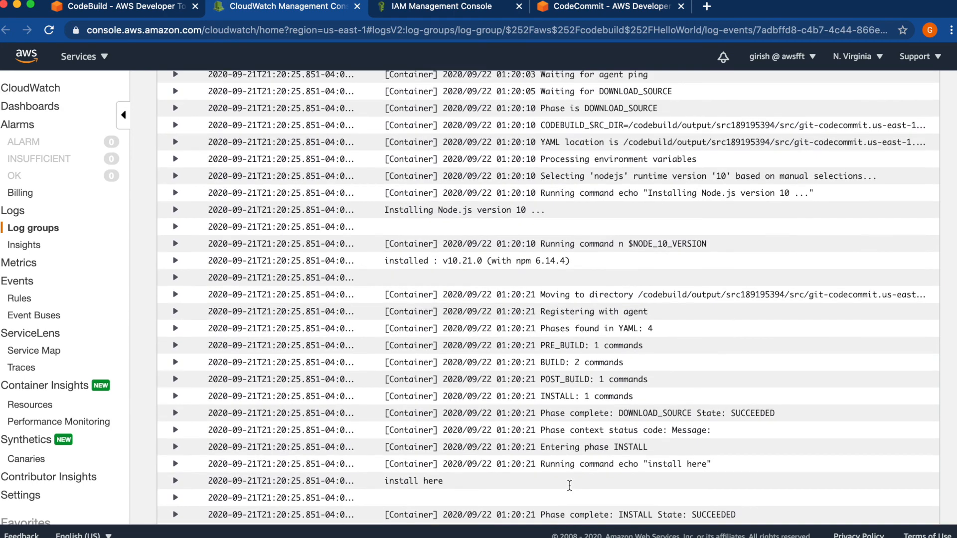
pyautogui.scroll(1, 569, 484)
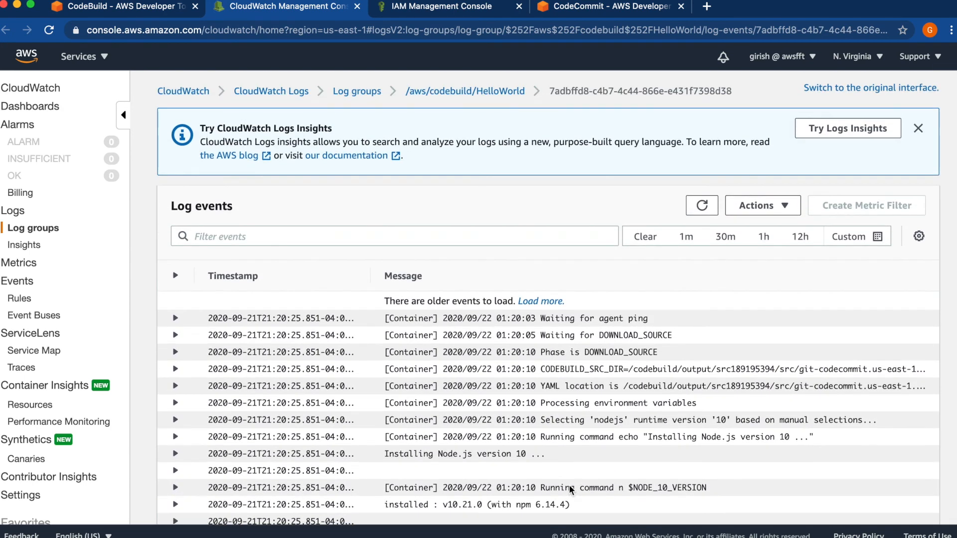
pyautogui.scroll(-2, 570, 487)
pyautogui.scroll(-10, 570, 489)
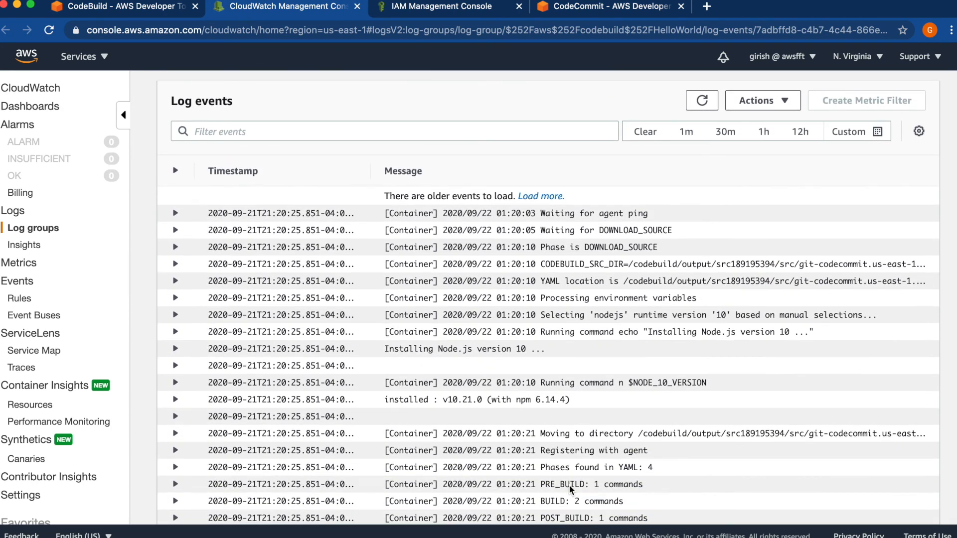
pyautogui.scroll(-4, 571, 490)
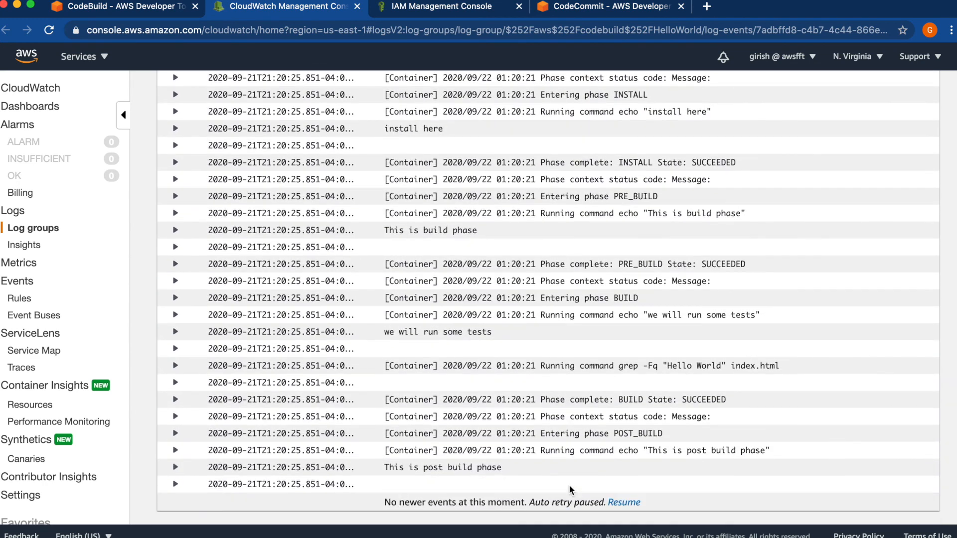
# Go back to the CodeBuild page and examine the build log, focusing on the BUILD phase and its grep check of index.html for "Hello World"
pyautogui.click(130, 5)
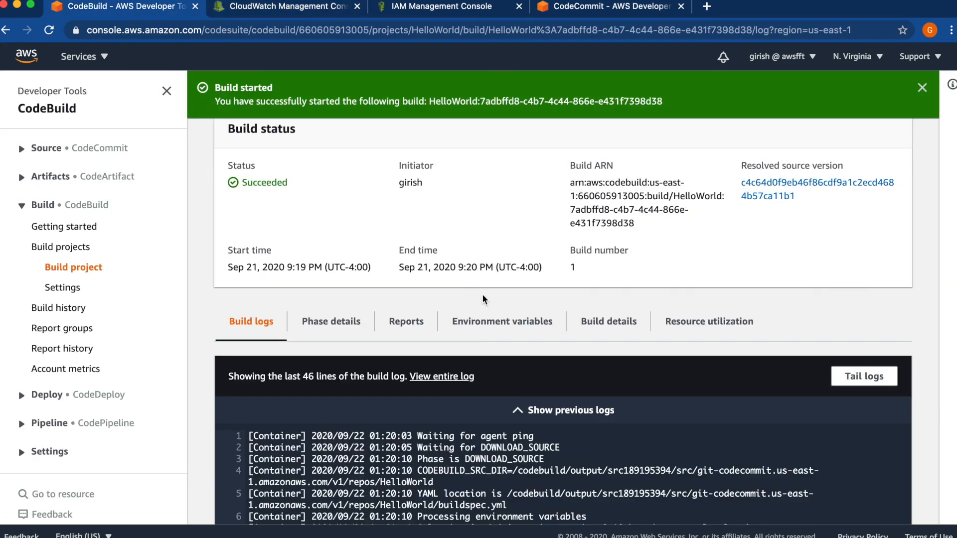
pyautogui.scroll(-5, 483, 294)
pyautogui.scroll(-5, 482, 295)
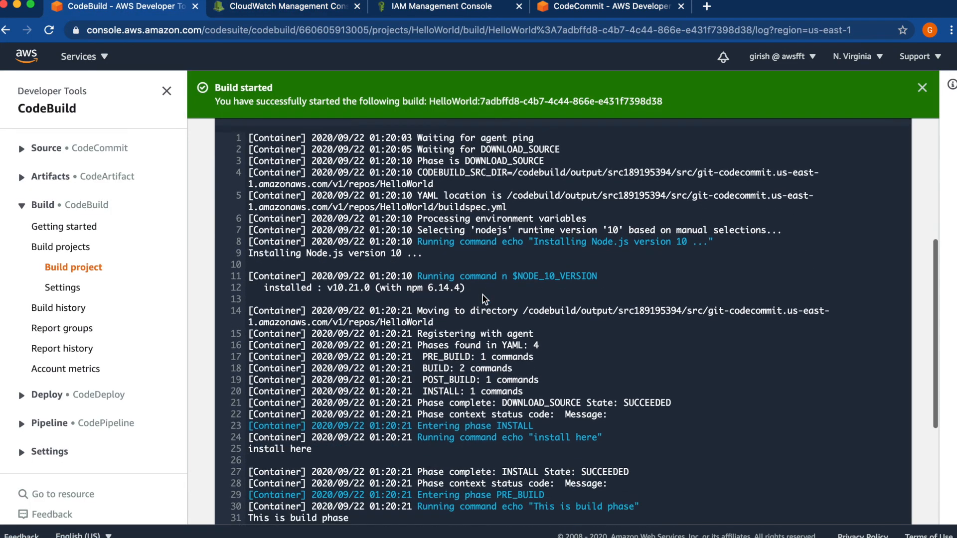
pyautogui.scroll(-2, 483, 298)
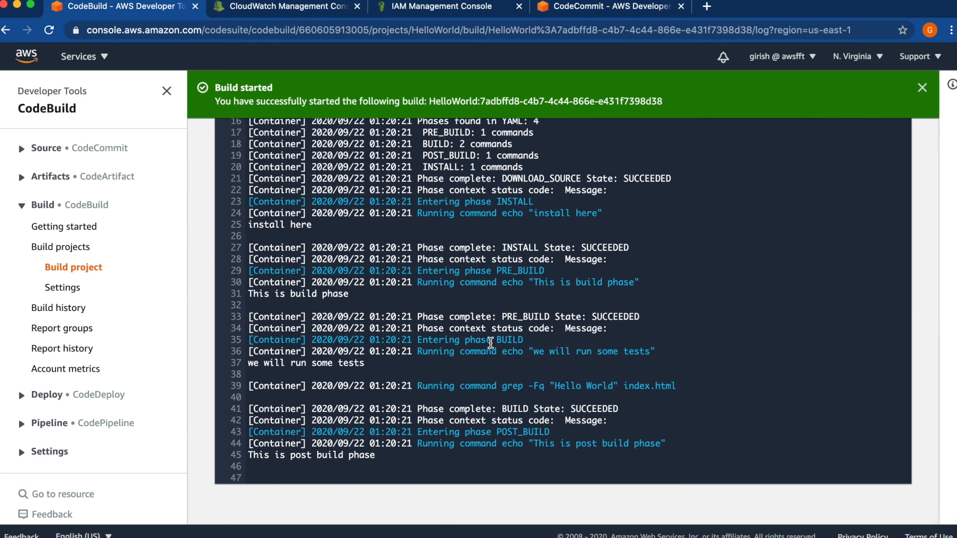
pyautogui.doubleClick(498, 340)
pyautogui.moveTo(421, 389); pyautogui.dragTo(664, 383)
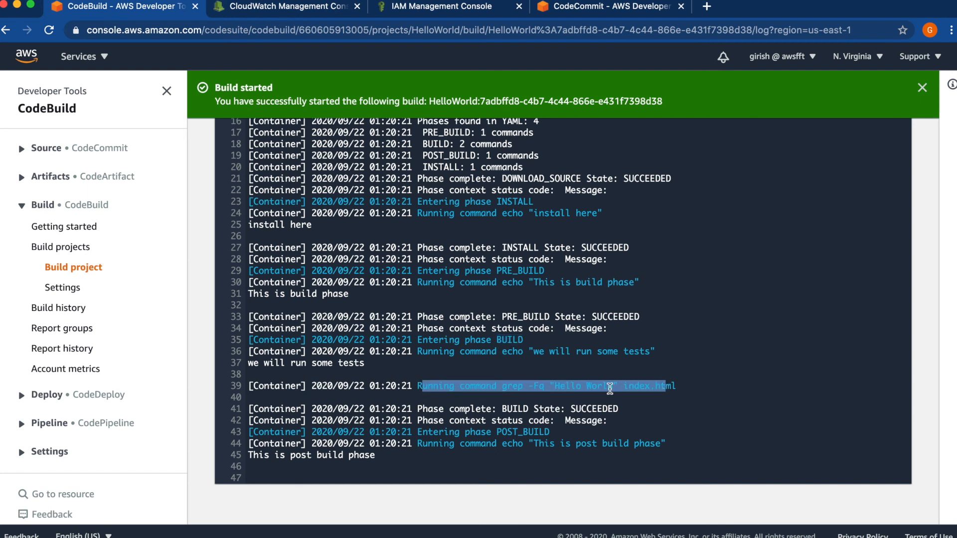
pyautogui.click(470, 390)
pyautogui.moveTo(421, 384); pyautogui.dragTo(661, 384)
pyautogui.click(584, 395)
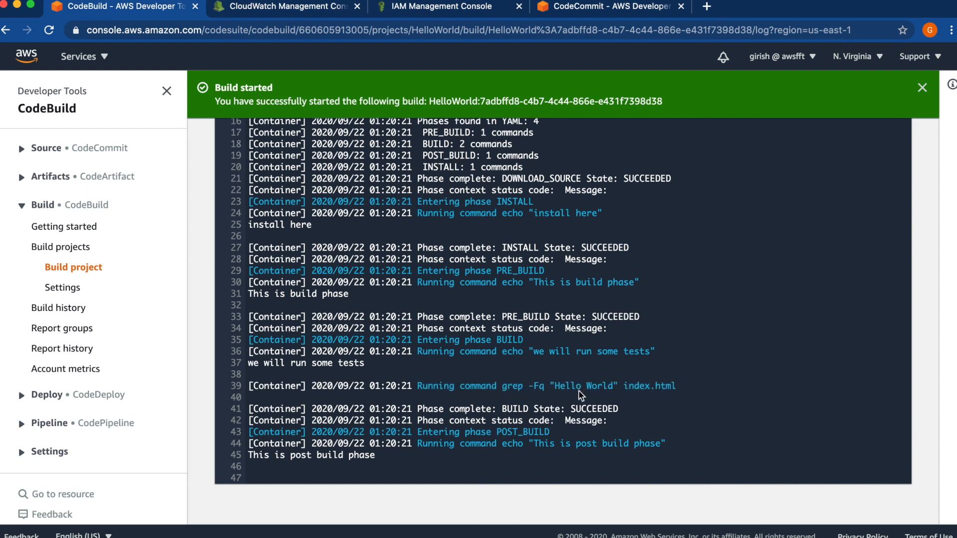
pyautogui.doubleClick(599, 410)
pyautogui.click(677, 436)
pyautogui.scroll(3, 678, 437)
pyautogui.scroll(15, 678, 436)
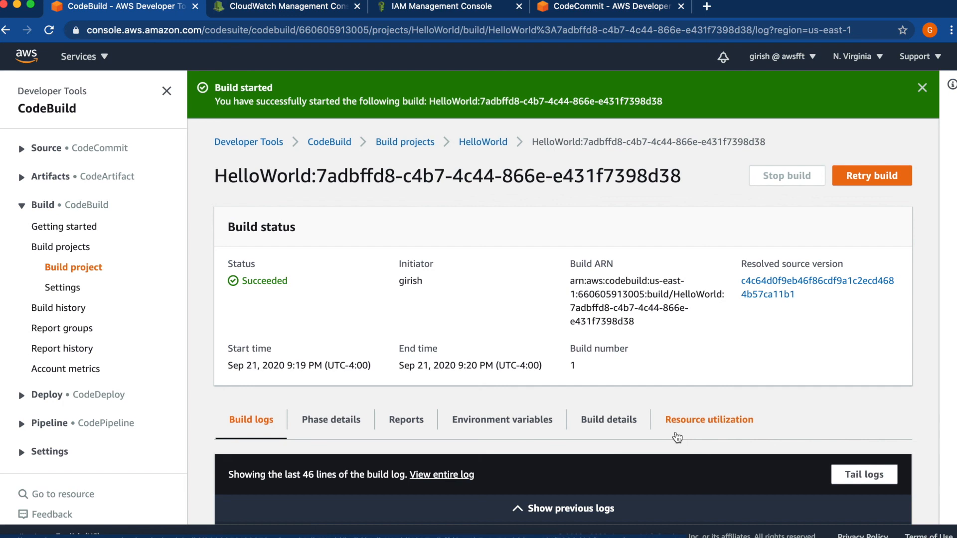
# Examine the phase details of the finished build, from SUBMITTED through COMPLETED
pyautogui.click(332, 422)
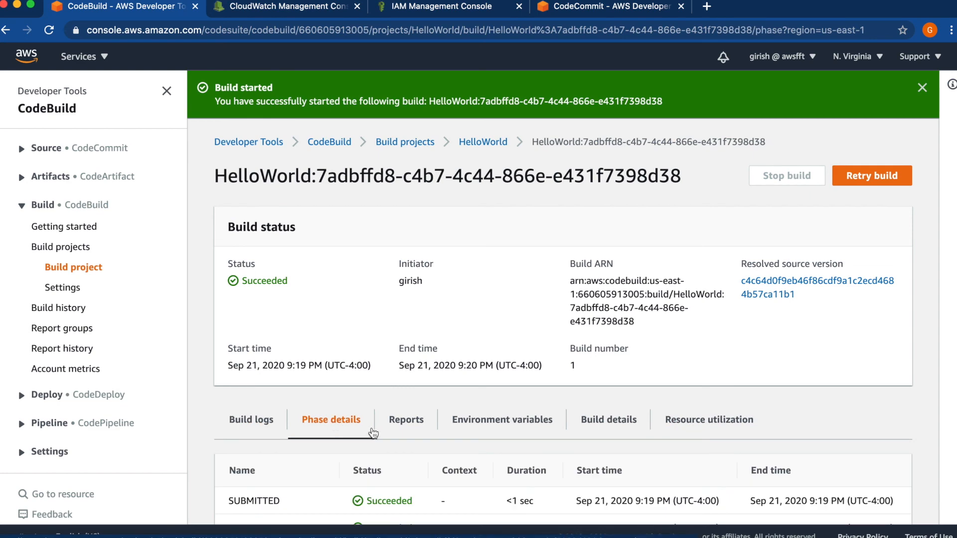
pyautogui.scroll(-2, 463, 415)
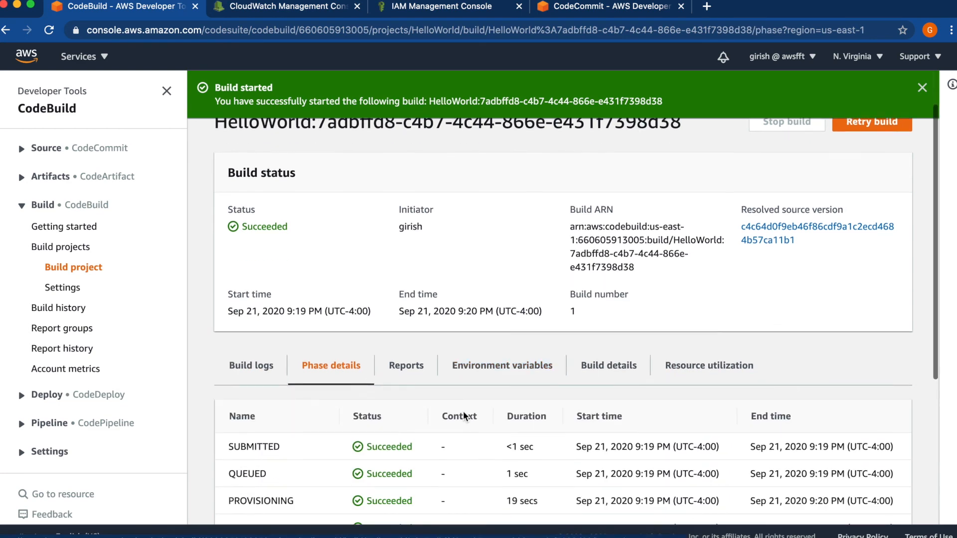
pyautogui.scroll(-5, 463, 416)
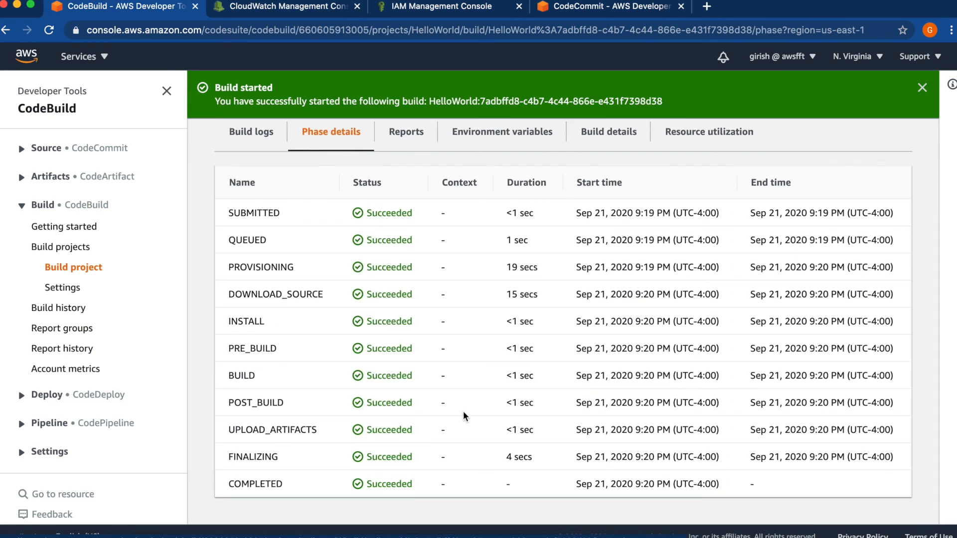
pyautogui.scroll(6, 463, 413)
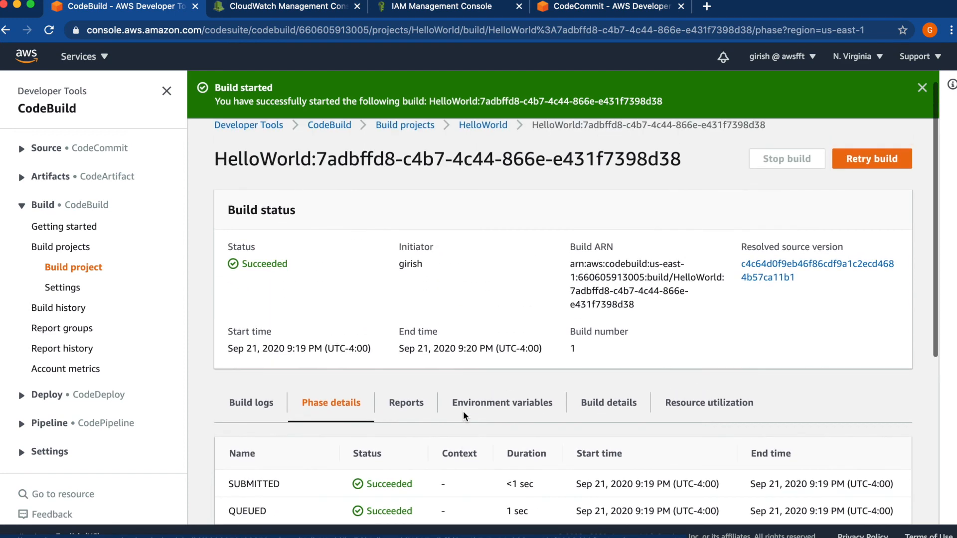
pyautogui.scroll(1, 463, 416)
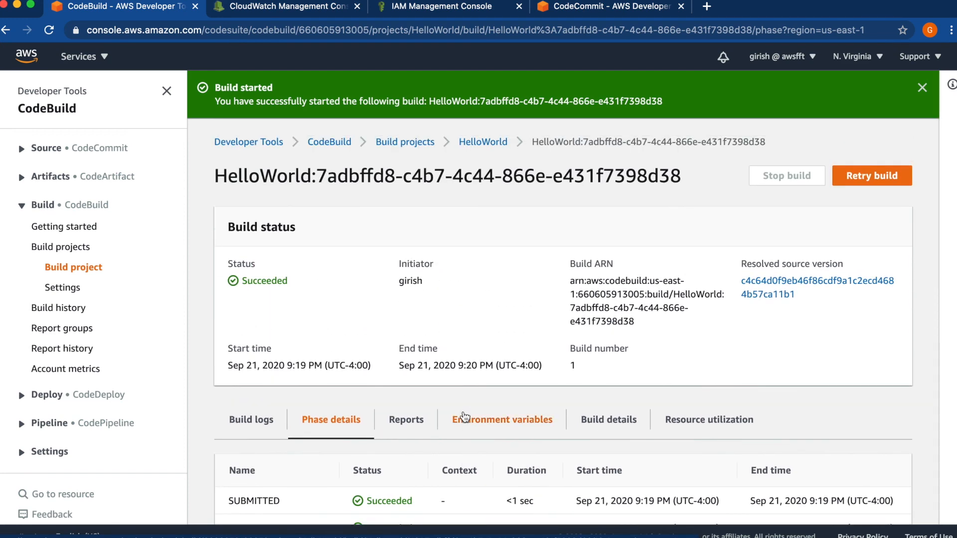